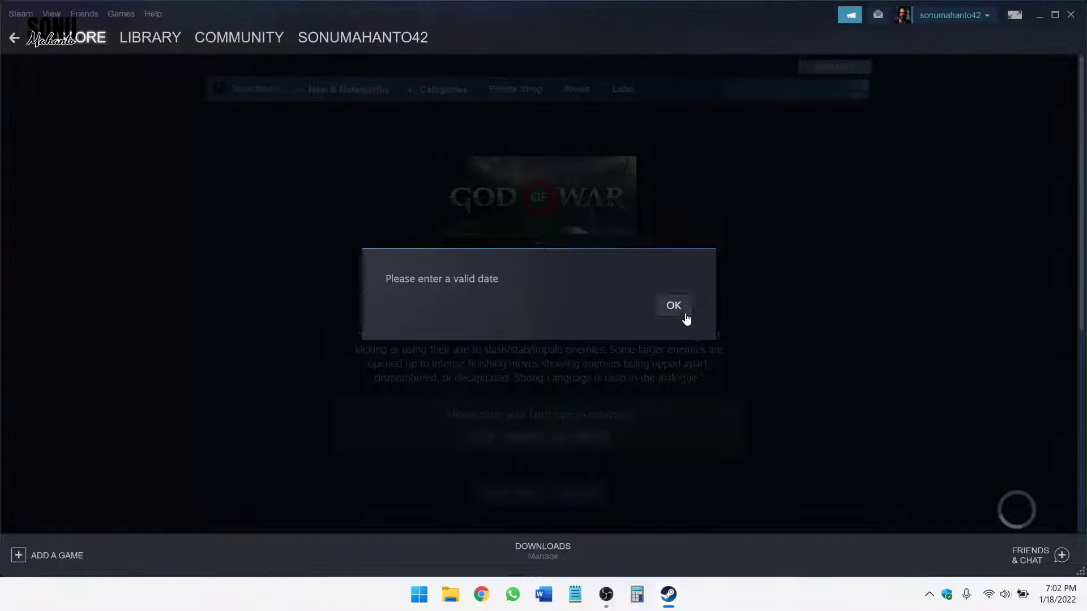
# Dismiss the invalid date message, enter a date of birth in the age check, and open the God of War store page.
pyautogui.click(682, 309)
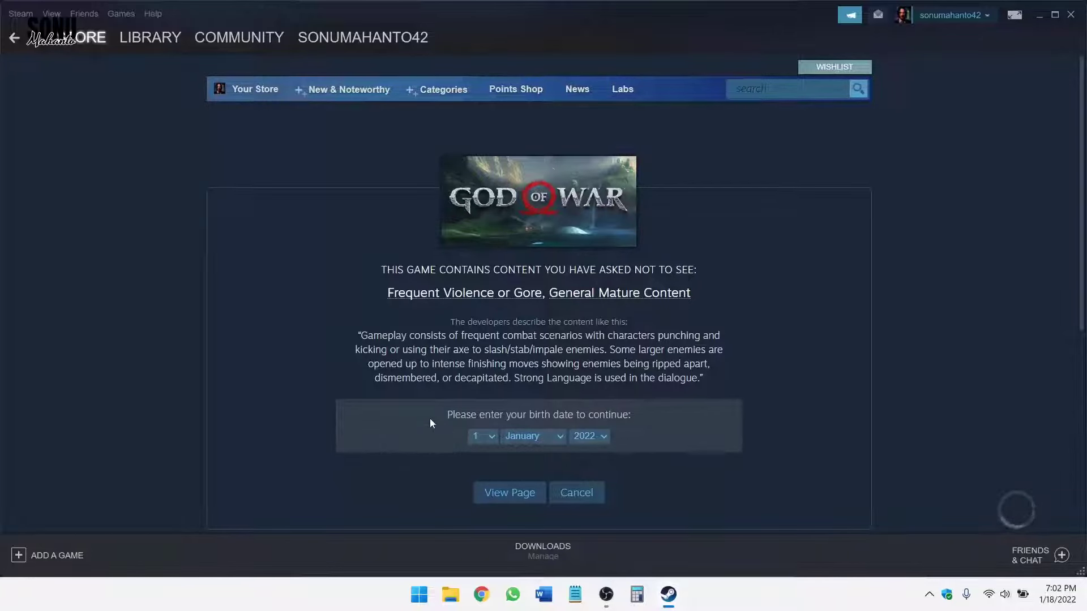
pyautogui.click(487, 438)
pyautogui.click(479, 416)
pyautogui.click(544, 436)
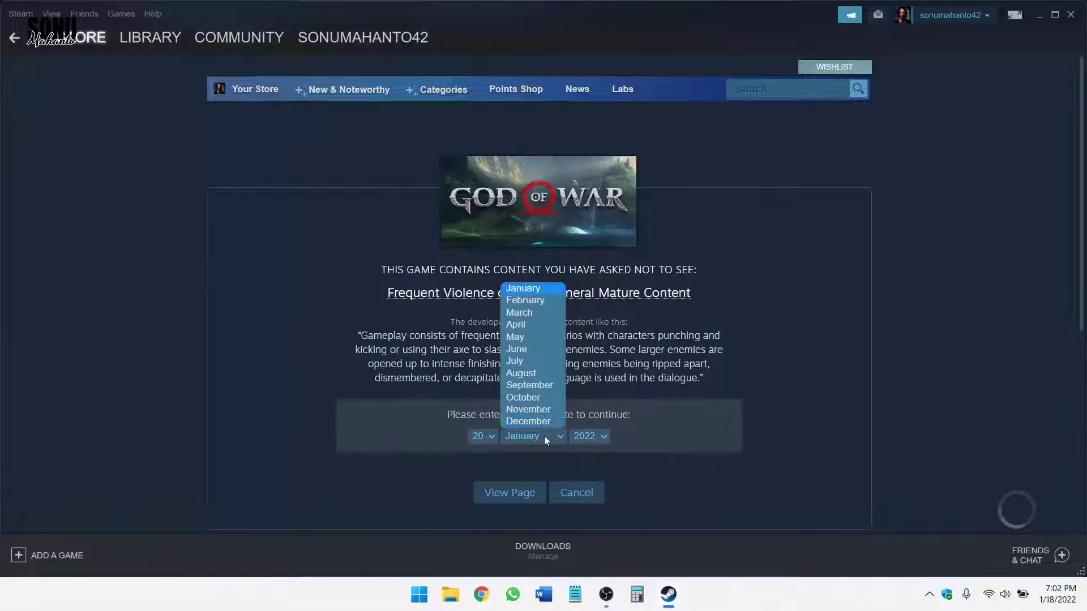
pyautogui.click(537, 399)
pyautogui.click(596, 436)
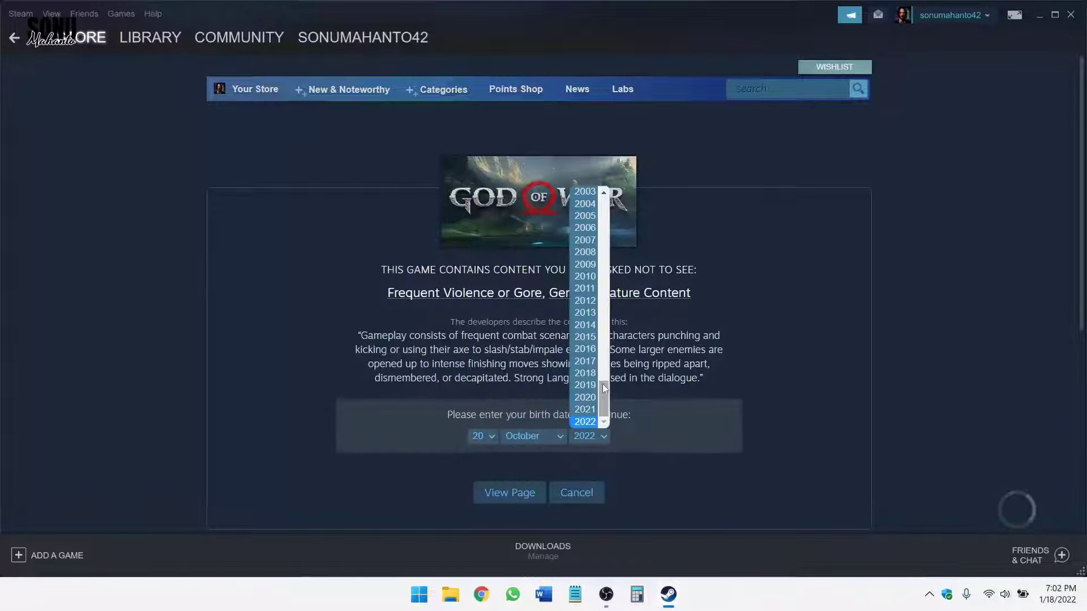
pyautogui.scroll(10, 588, 369)
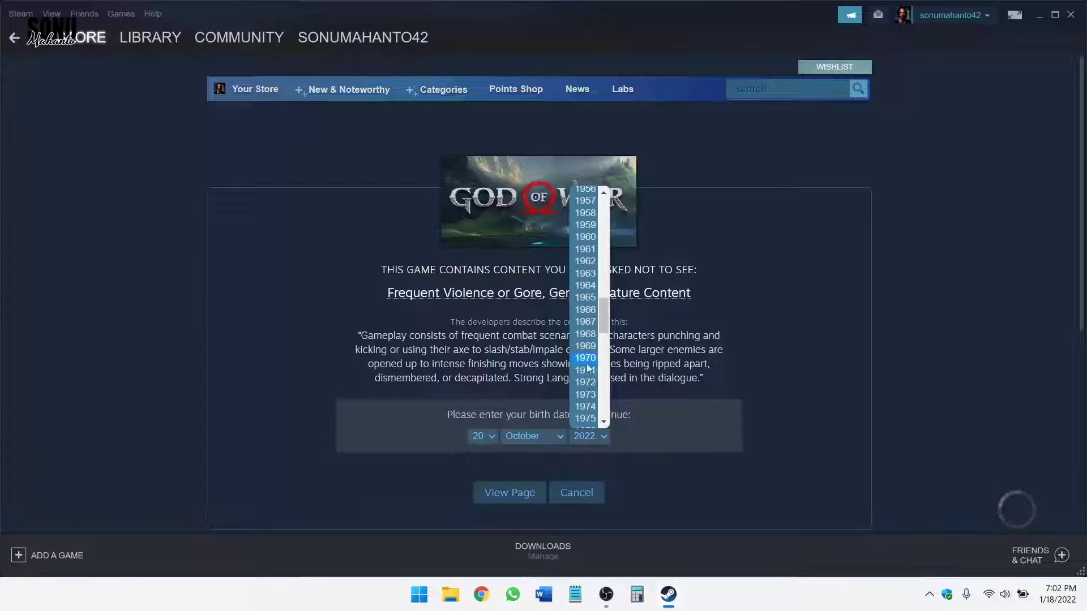
pyautogui.scroll(-5, 589, 369)
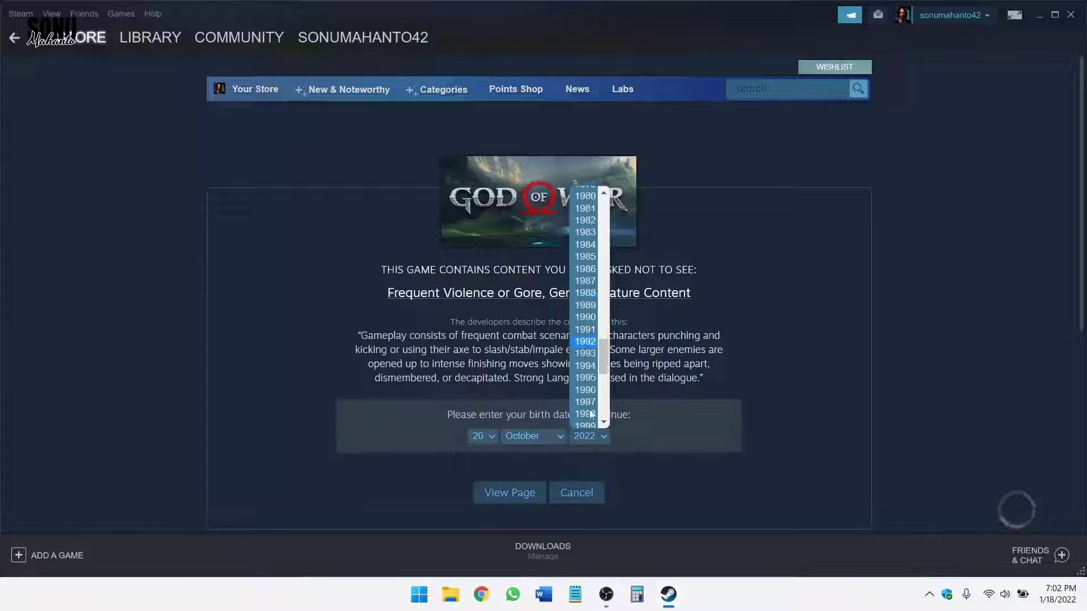
pyautogui.scroll(-2, 588, 409)
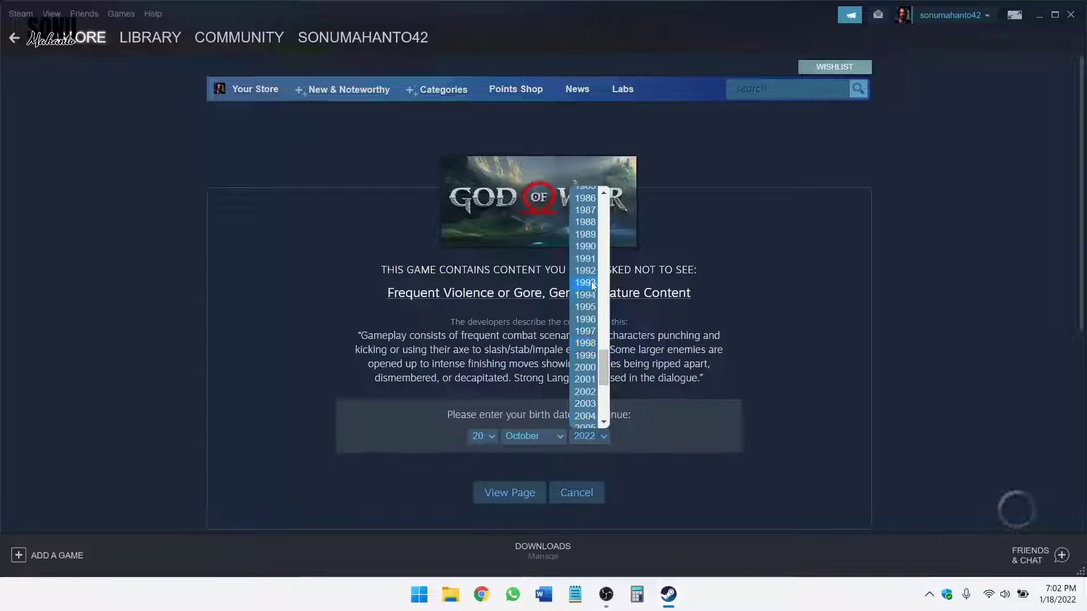
pyautogui.click(585, 247)
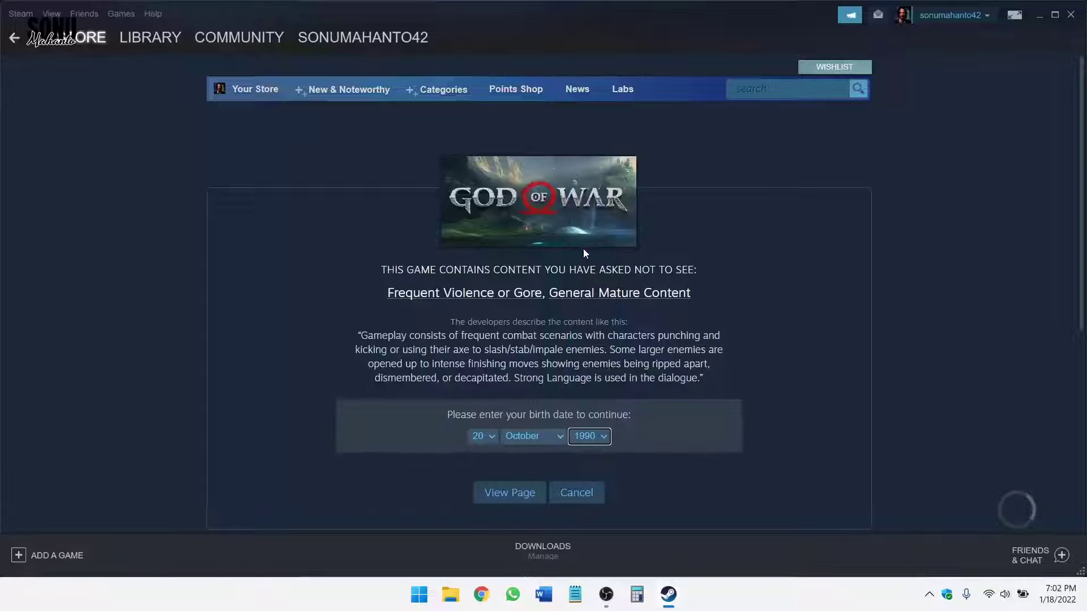
pyautogui.click(501, 493)
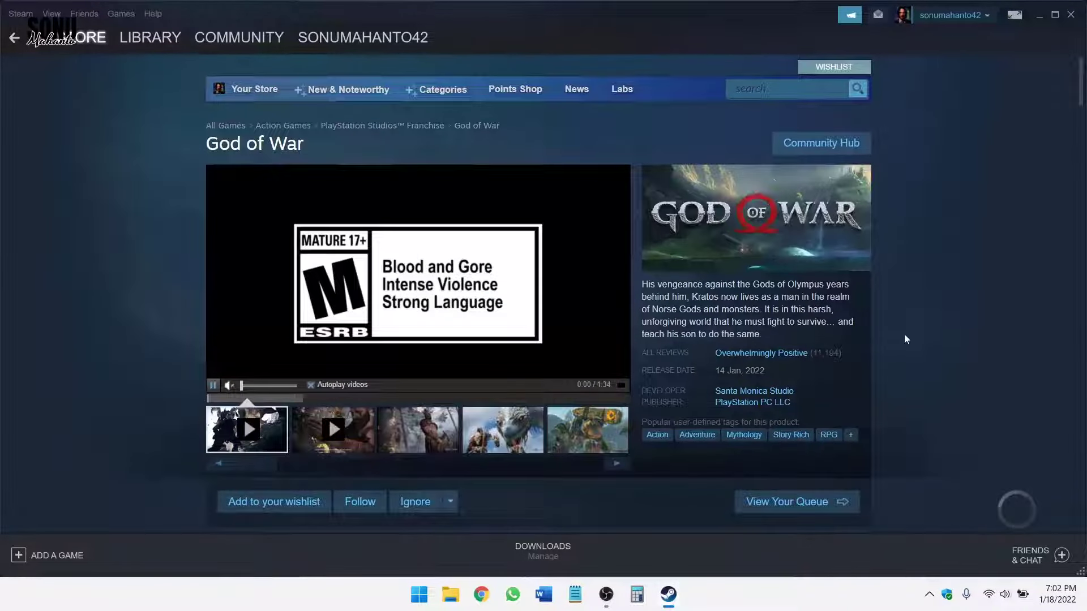
# Pause the God of War trailer and look over the game's description, reviews and release details.
pyautogui.click(214, 385)
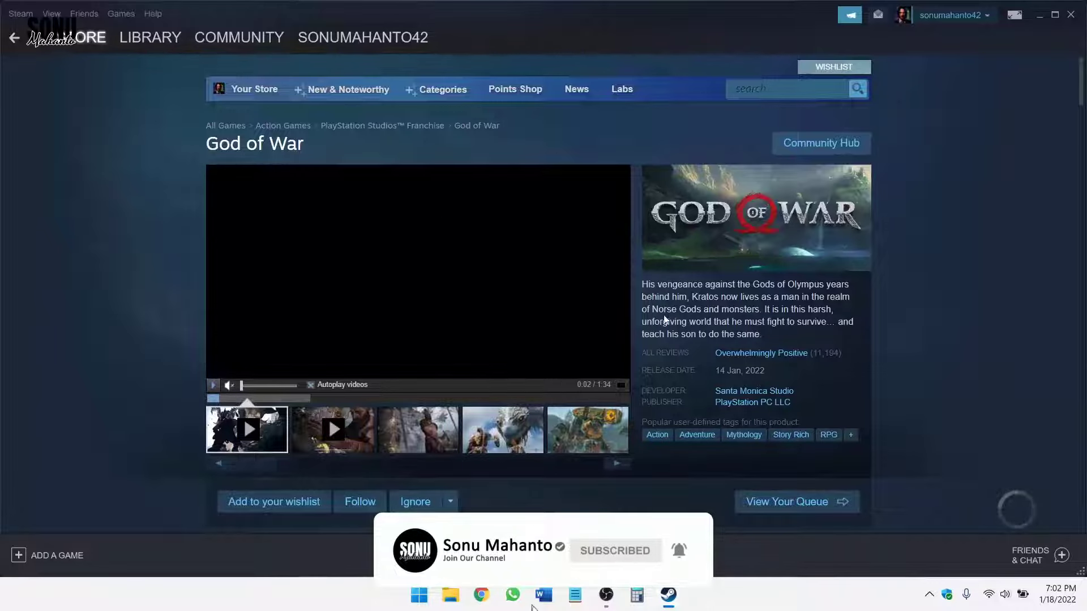
pyautogui.moveTo(800, 296); pyautogui.dragTo(857, 382)
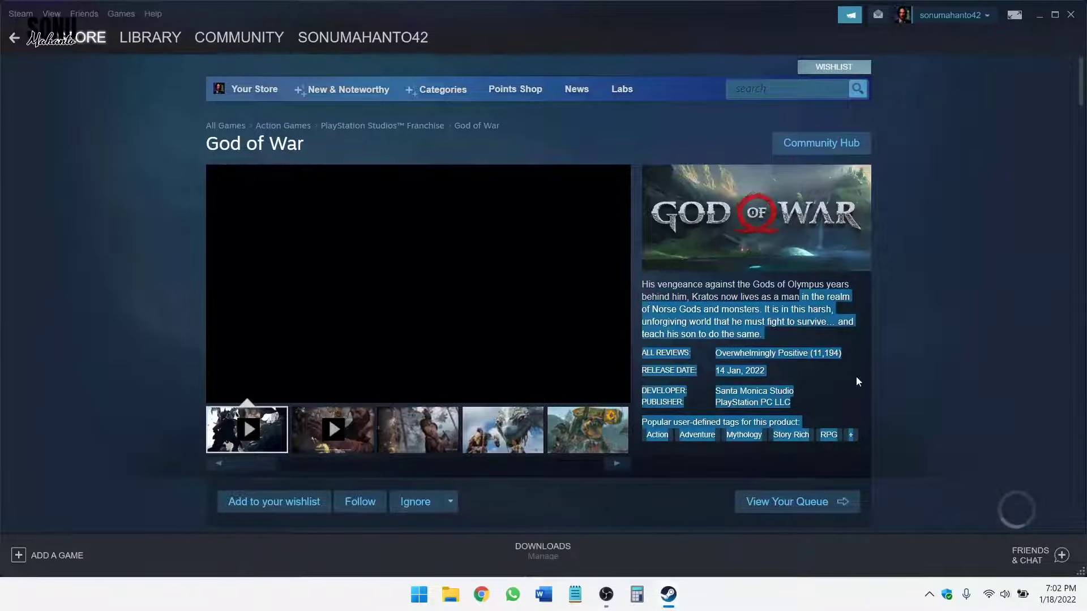
pyautogui.click(857, 382)
pyautogui.moveTo(774, 378); pyautogui.dragTo(690, 355)
pyautogui.click(876, 375)
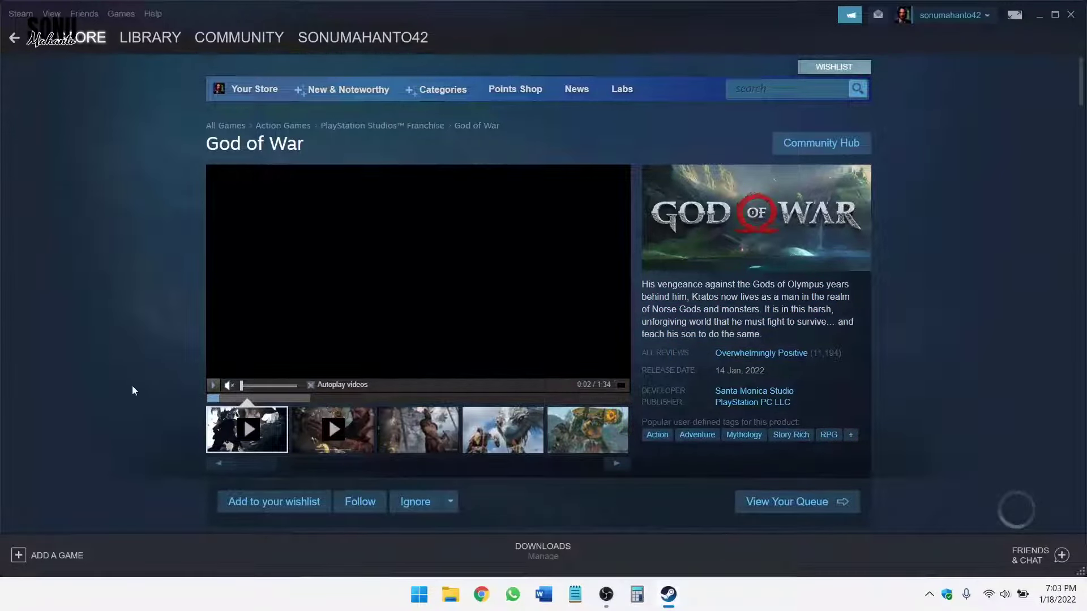
# Find the System Requirements section on the God of War page and examine its minimum and recommended columns.
pyautogui.scroll(-3, 131, 386)
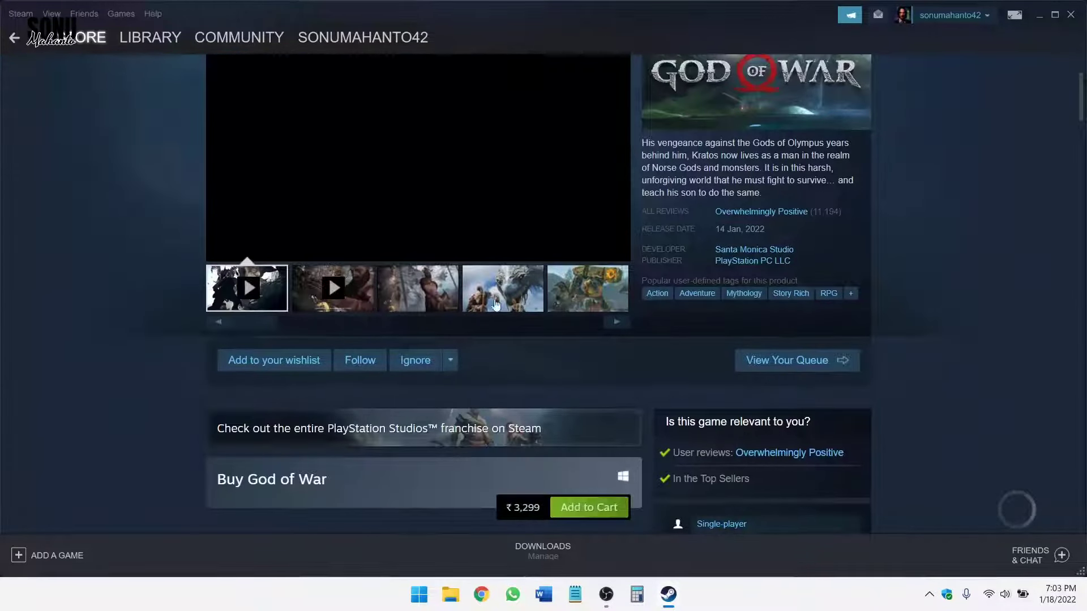
pyautogui.scroll(-4, 566, 314)
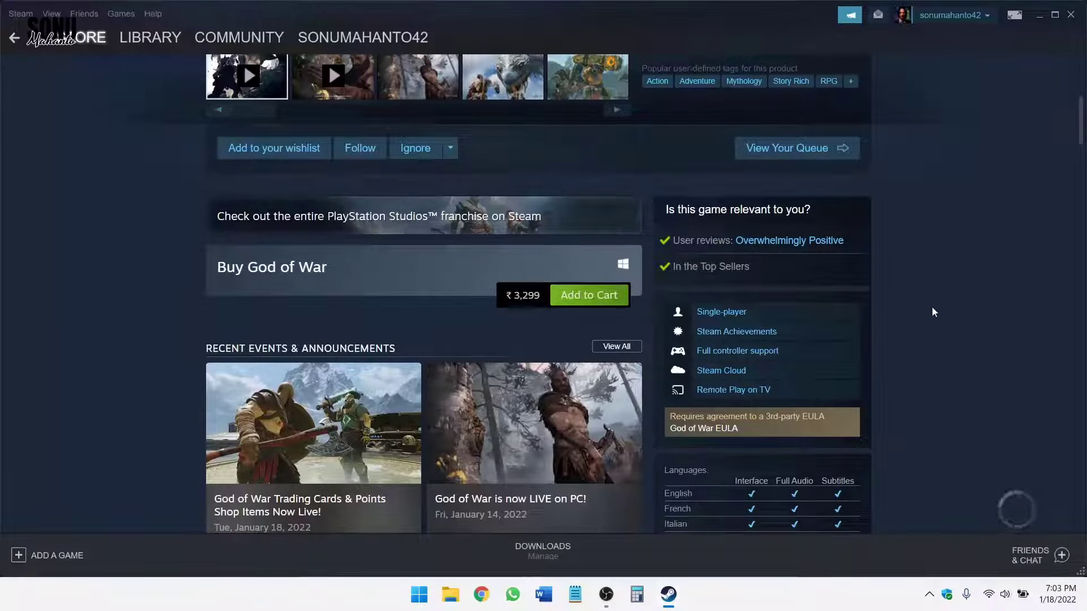
pyautogui.scroll(-4, 933, 310)
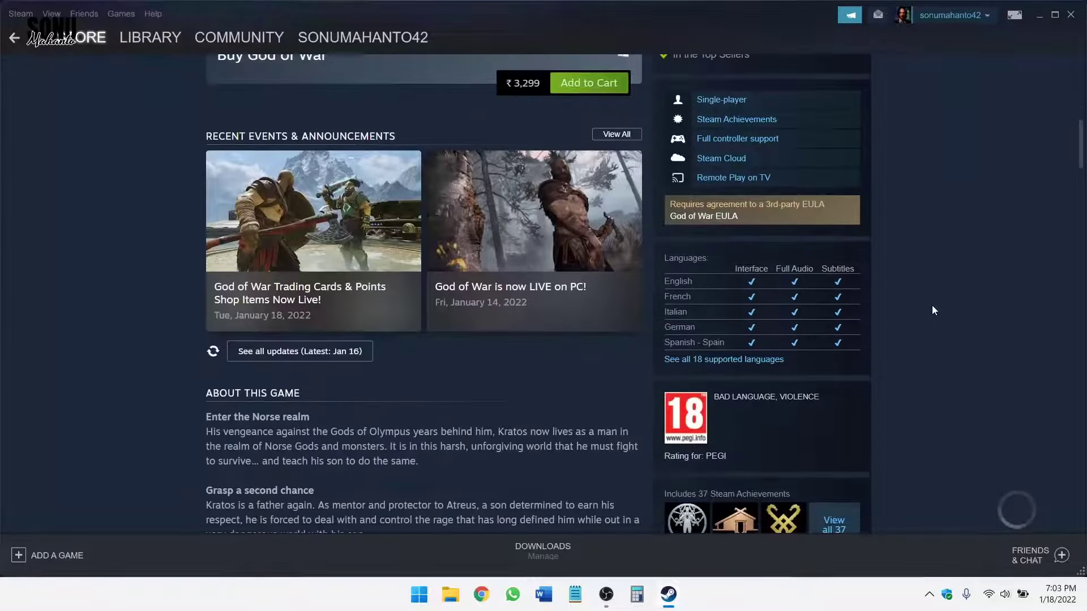
pyautogui.scroll(-8, 930, 301)
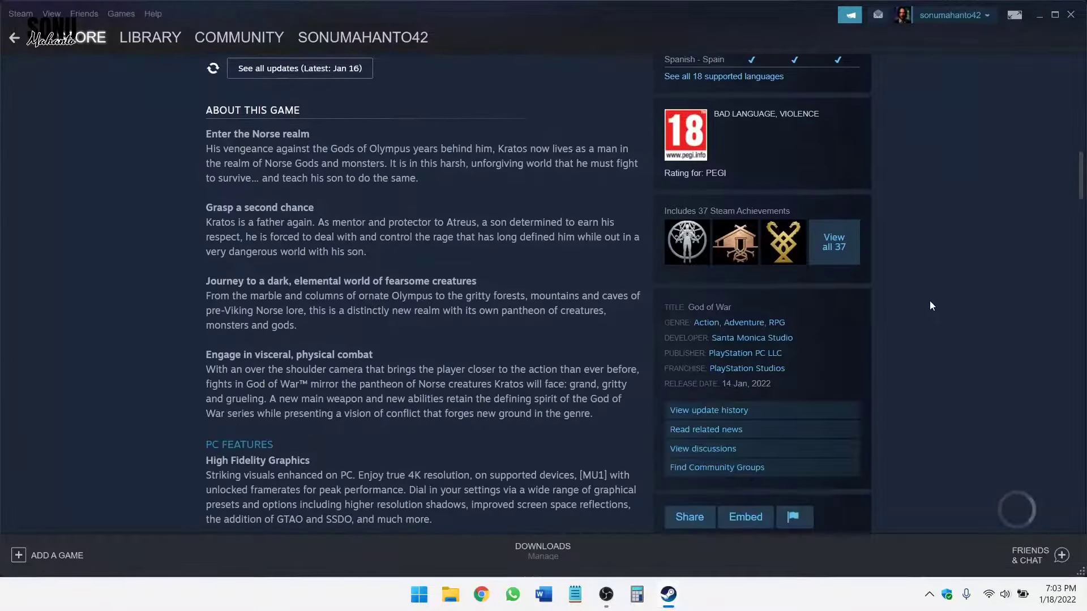
pyautogui.scroll(-7, 930, 301)
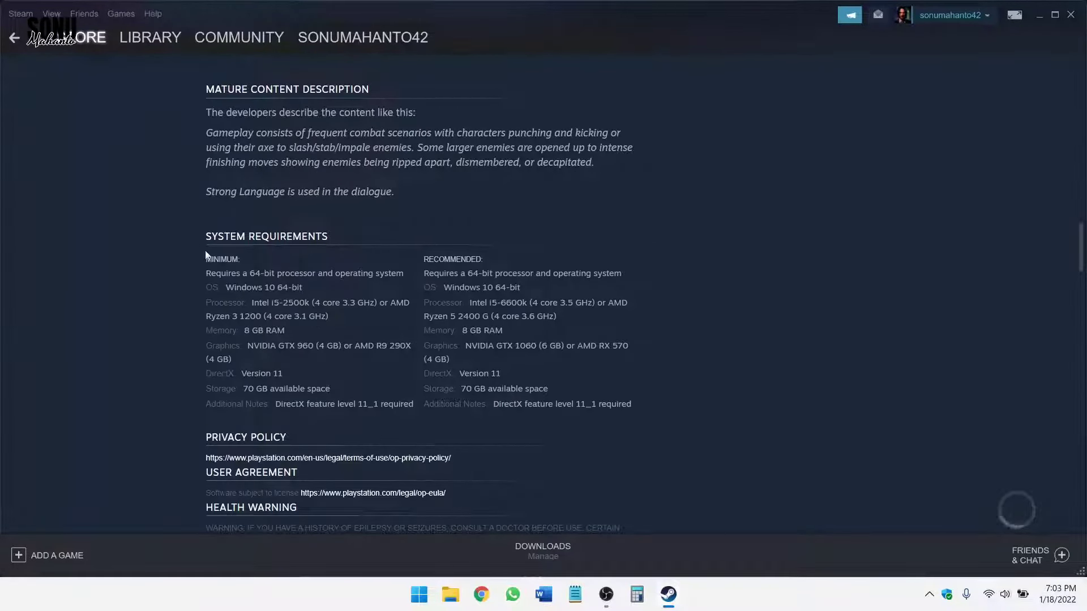
pyautogui.moveTo(218, 260); pyautogui.dragTo(462, 260)
pyautogui.click(462, 260)
pyautogui.moveTo(423, 257); pyautogui.dragTo(507, 262)
pyautogui.moveTo(243, 259); pyautogui.dragTo(202, 259)
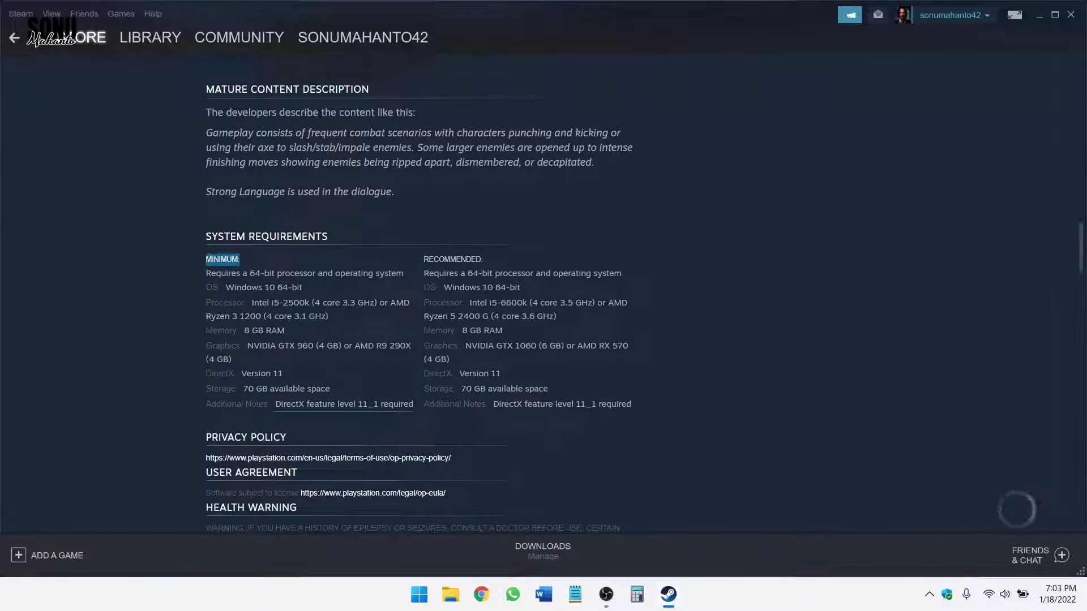
pyautogui.click(312, 315)
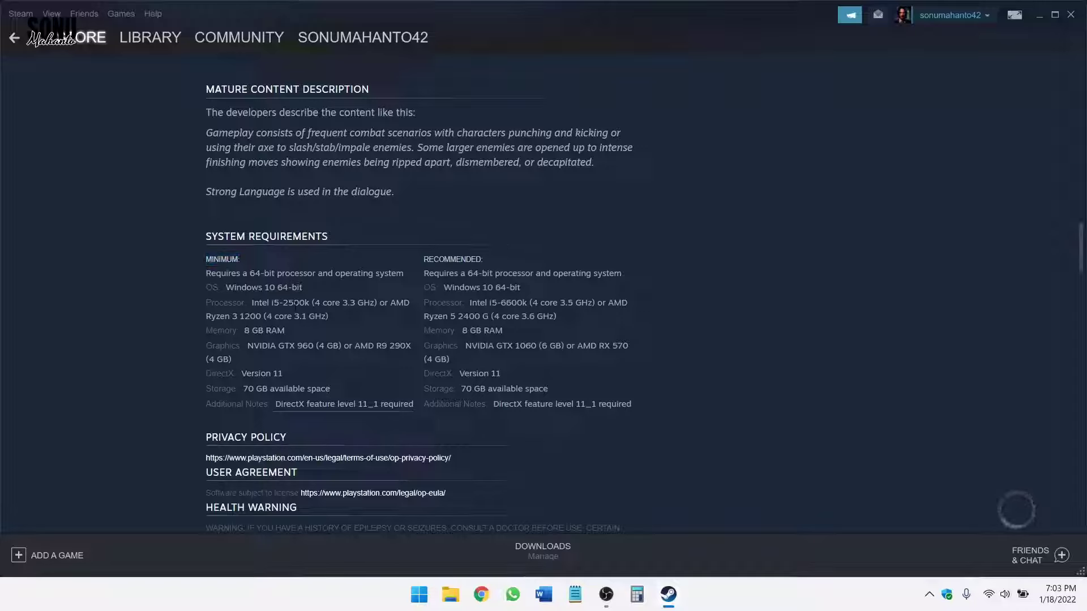
# Highlight the minimum 64-bit processor requirement, then switch to Windows Settings and show the System About page.
pyautogui.moveTo(249, 274); pyautogui.dragTo(317, 274)
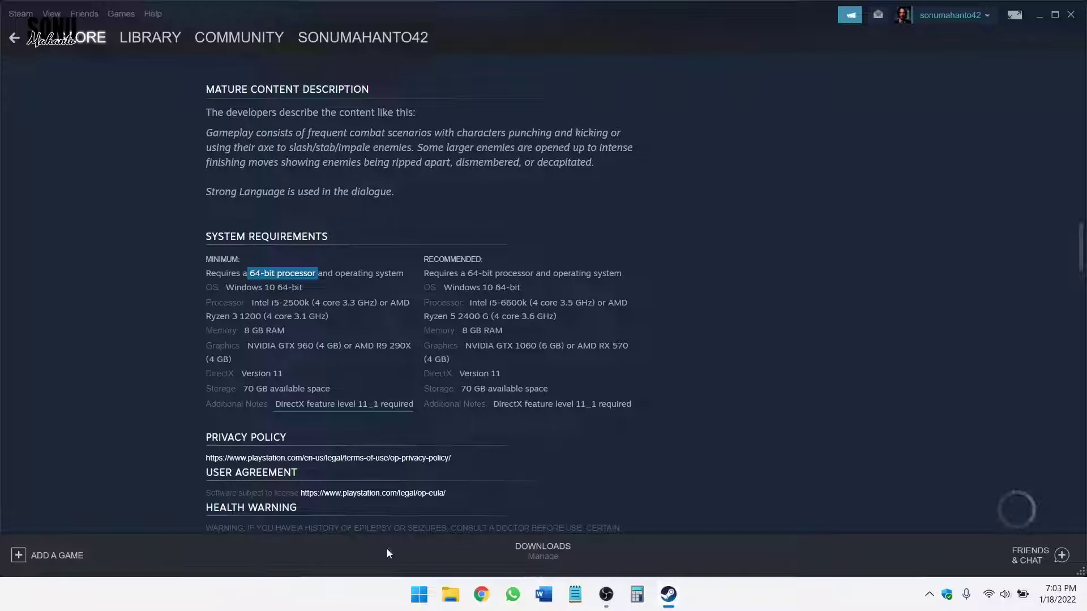
pyautogui.rightClick(420, 602)
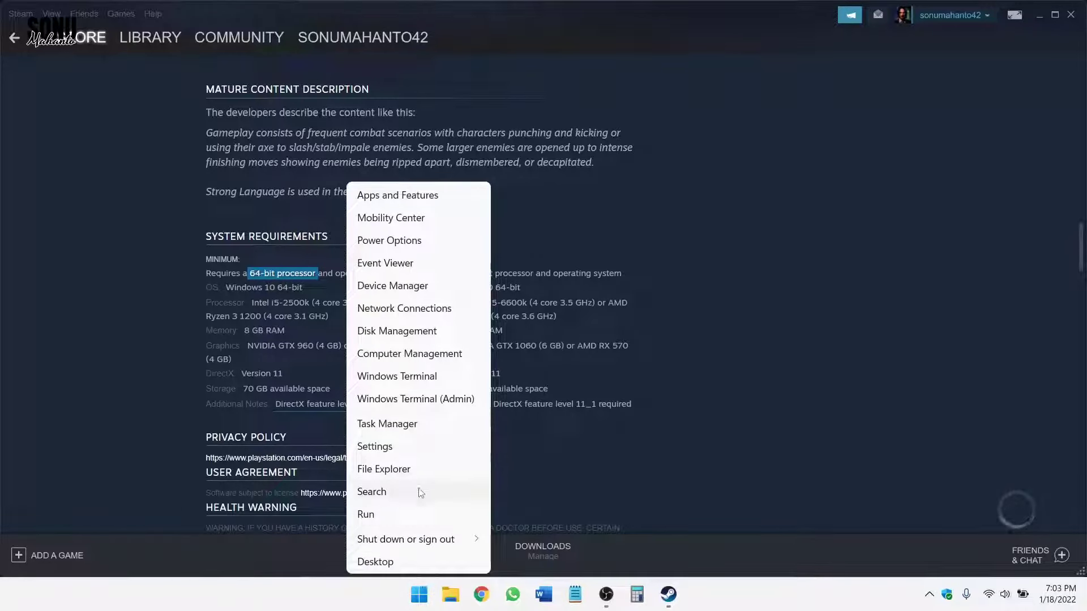
pyautogui.click(403, 456)
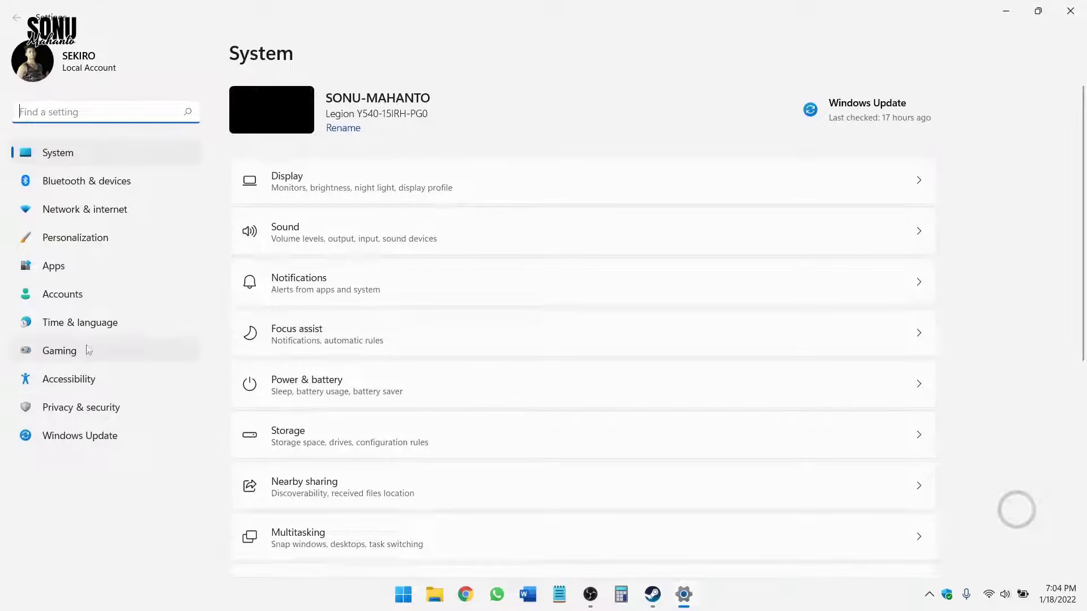
pyautogui.scroll(-5, 362, 408)
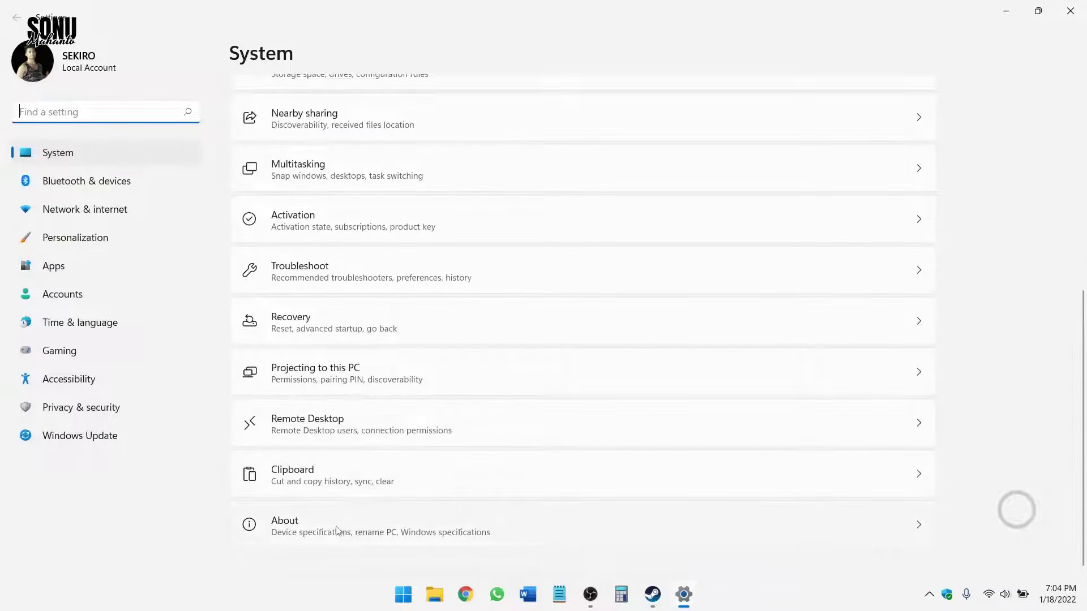
pyautogui.click(334, 532)
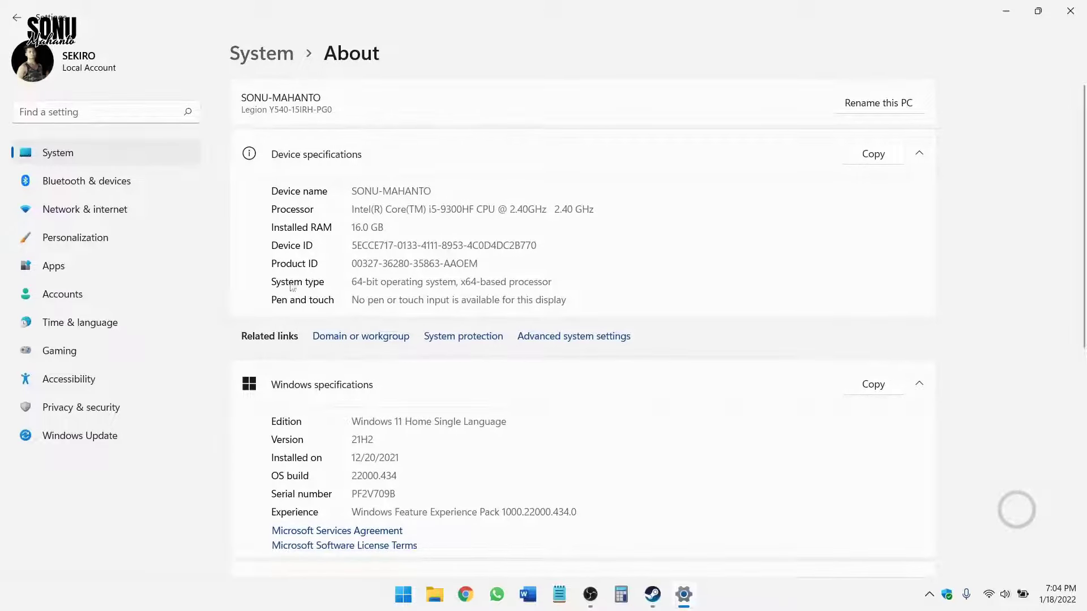
# Highlight the system type value in the PC's device specifications.
pyautogui.moveTo(362, 283); pyautogui.dragTo(557, 287)
pyautogui.click(620, 264)
pyautogui.moveTo(544, 280); pyautogui.dragTo(345, 277)
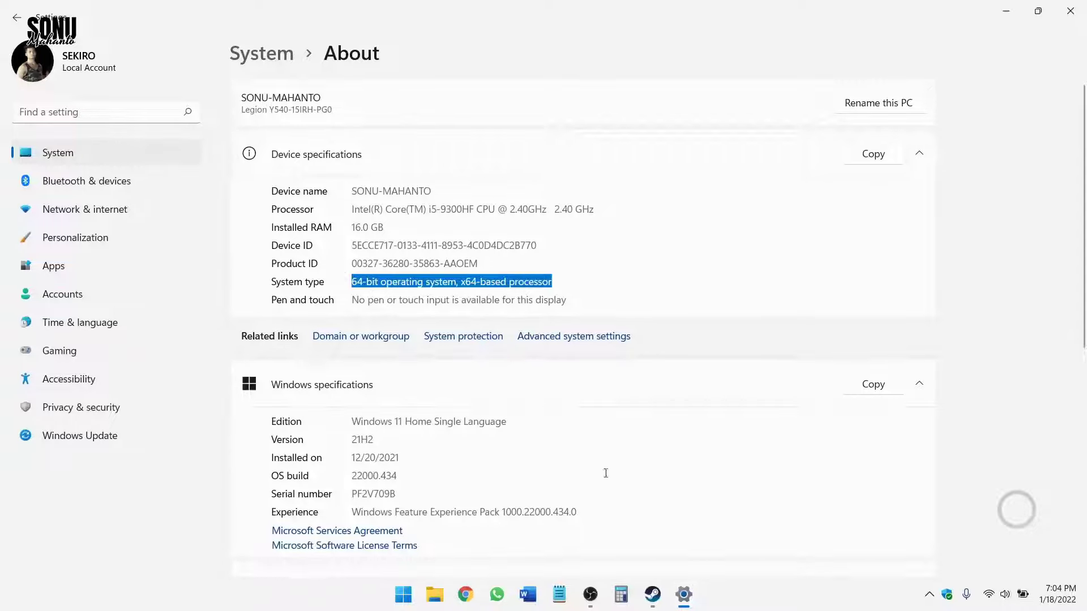
# Highlight the minimum OS requirement in Steam and compare it with the Windows edition on the Settings About page.
pyautogui.moveTo(655, 603)
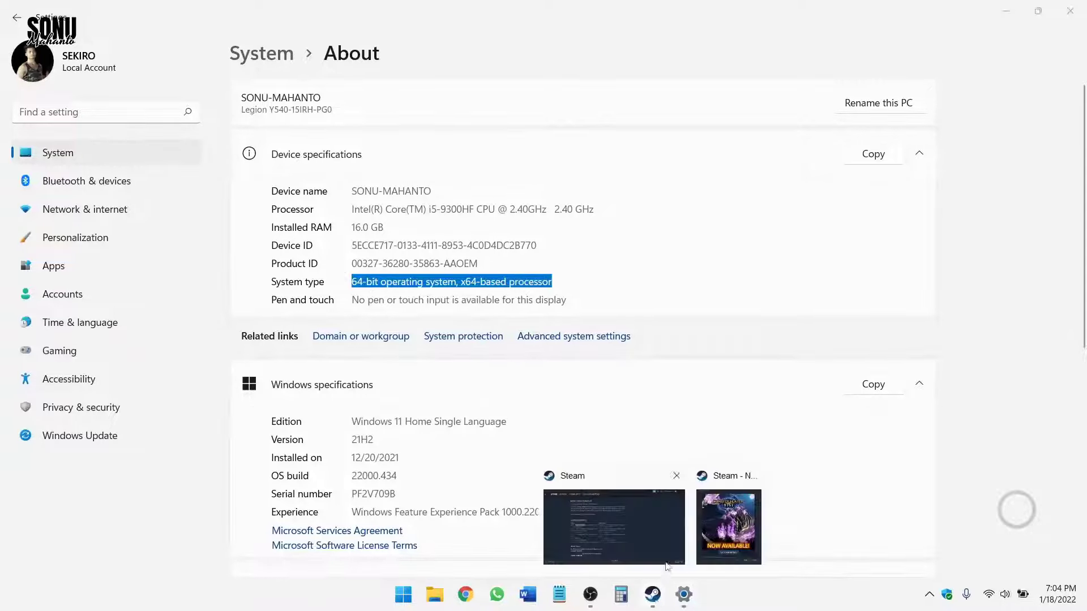
pyautogui.click(623, 536)
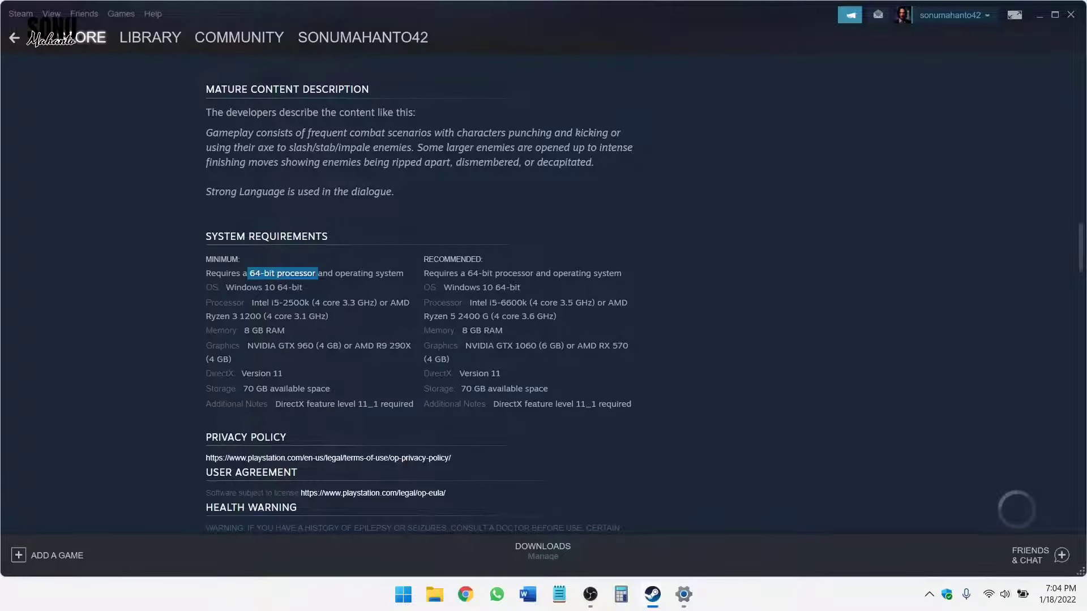
pyautogui.moveTo(308, 291); pyautogui.dragTo(226, 288)
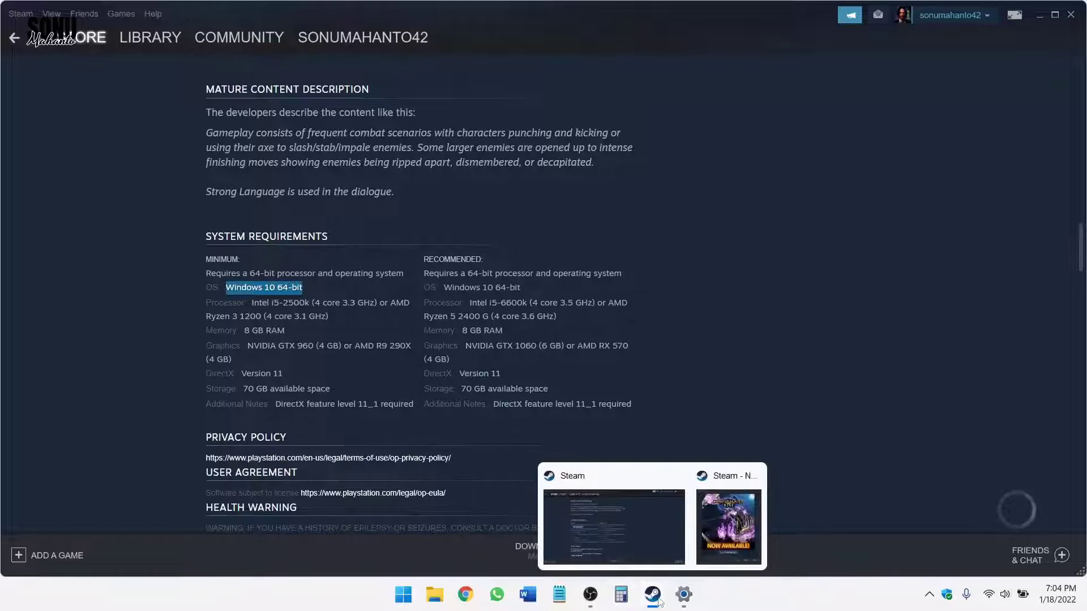
pyautogui.click(683, 594)
pyautogui.click(422, 282)
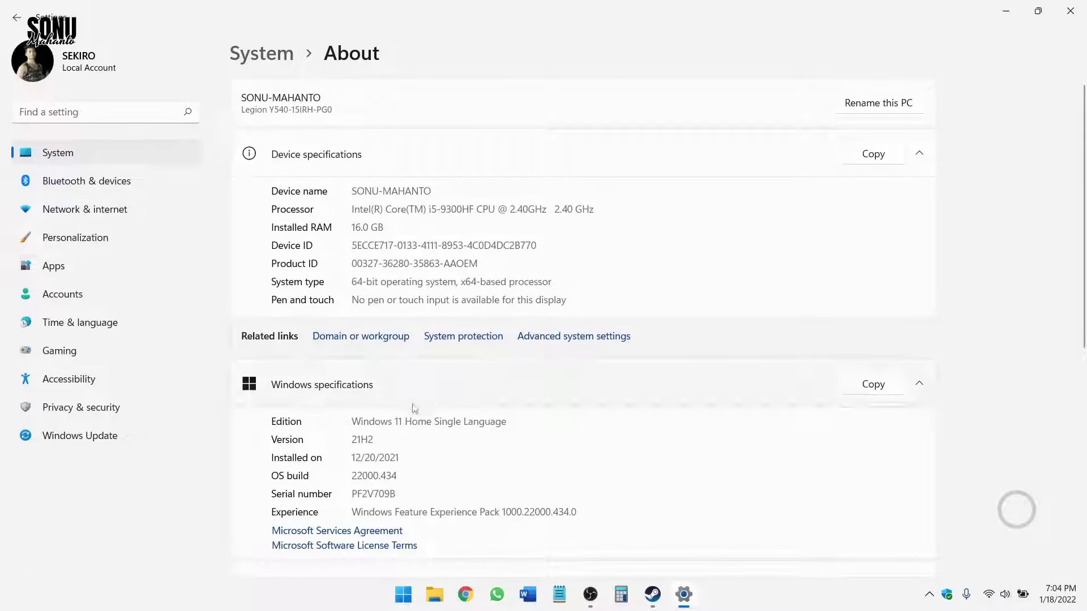
pyautogui.moveTo(506, 422); pyautogui.dragTo(310, 419)
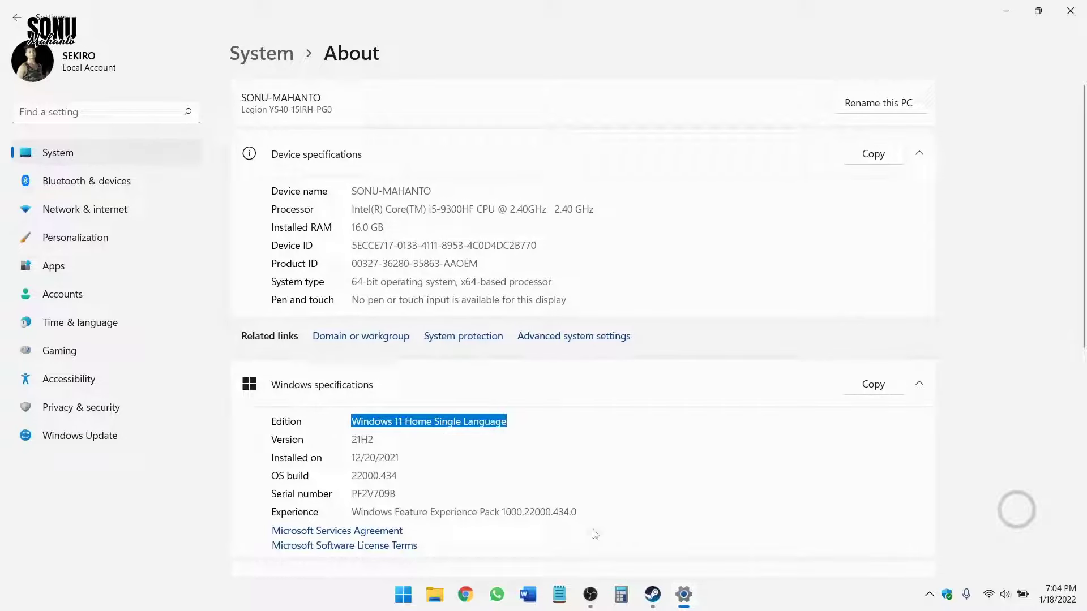
# Highlight the minimum Intel processor requirement in Steam and compare it with the PC's processor model in Settings.
pyautogui.moveTo(652, 590)
pyautogui.click(634, 543)
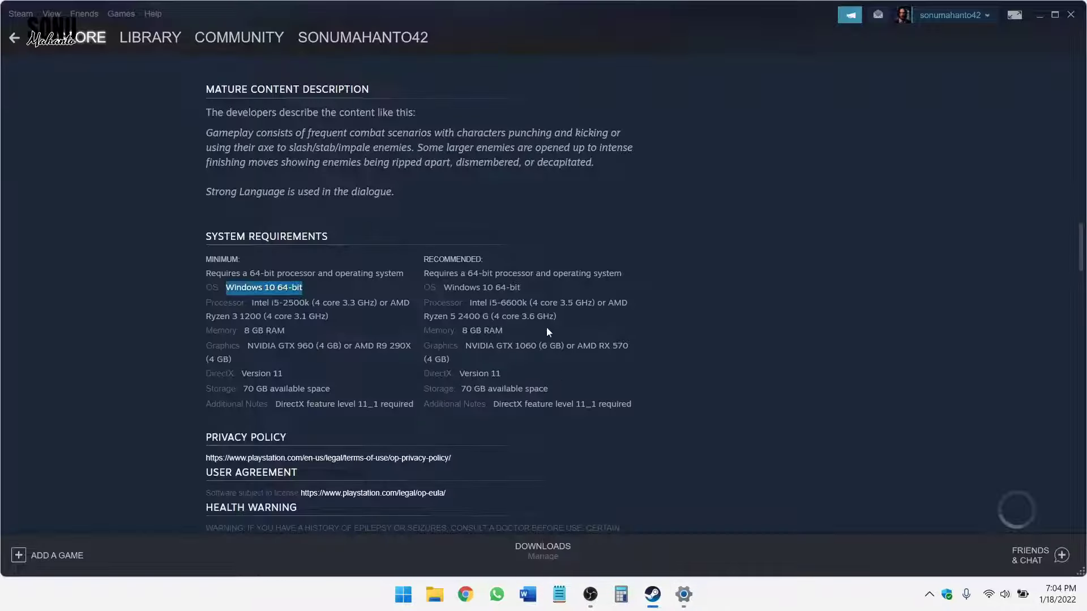
pyautogui.moveTo(251, 302); pyautogui.dragTo(308, 304)
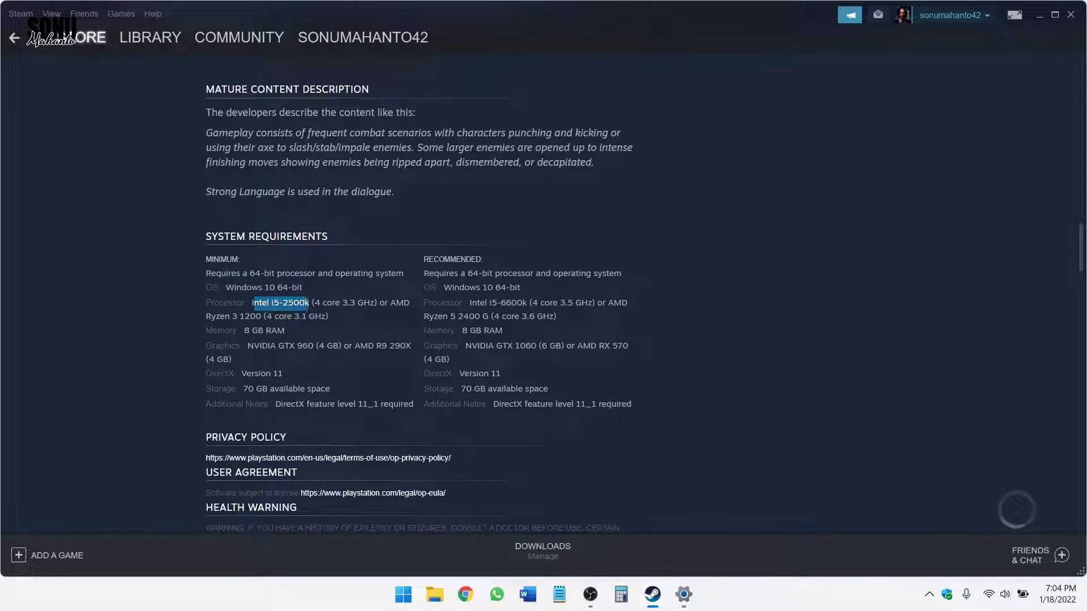
pyautogui.click(304, 311)
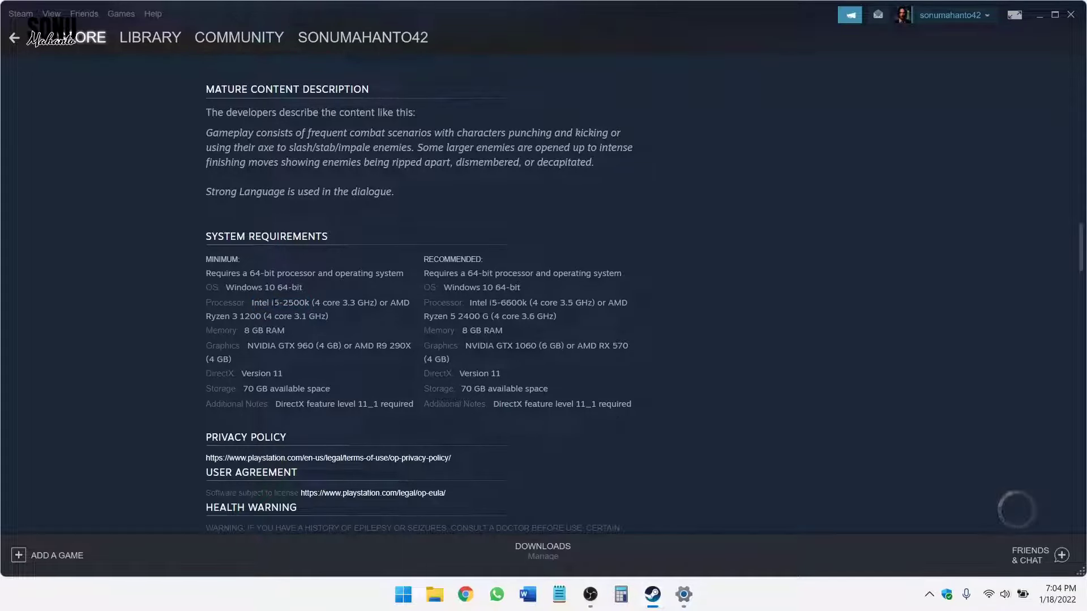
pyautogui.click(683, 594)
pyautogui.click(433, 207)
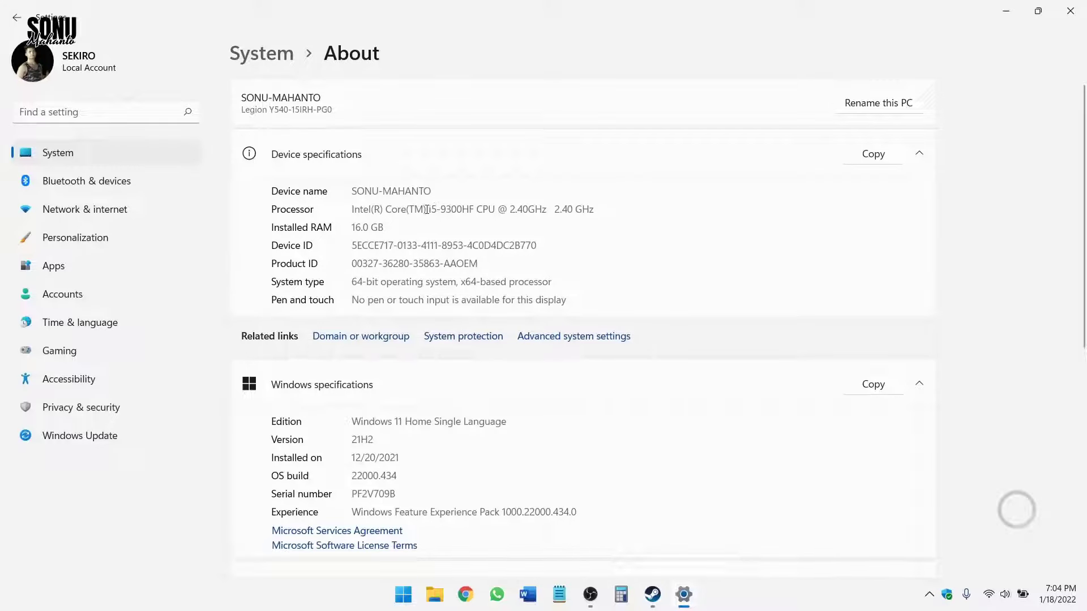
pyautogui.moveTo(427, 209); pyautogui.dragTo(495, 210)
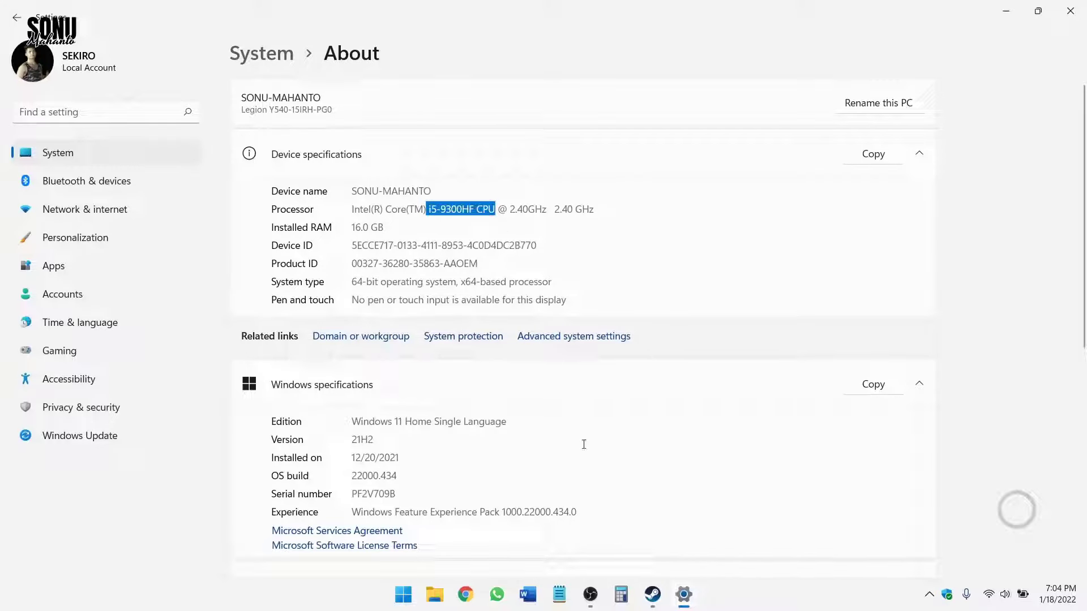
pyautogui.moveTo(661, 607)
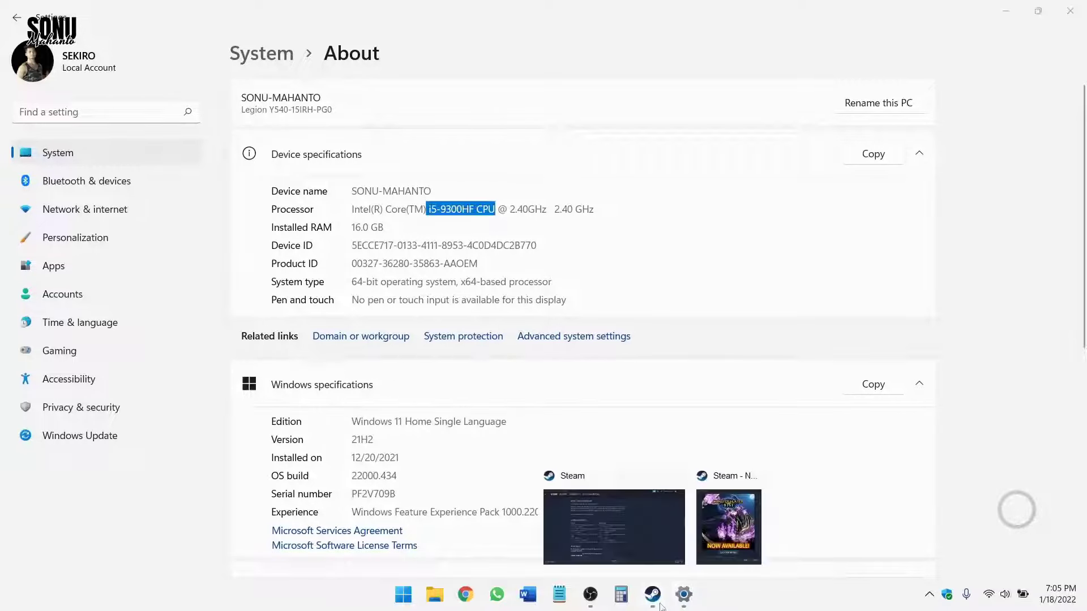
# Highlight the 8 GB RAM minimum memory requirement in Steam and compare it with the installed RAM on the Settings About page.
pyautogui.click(626, 534)
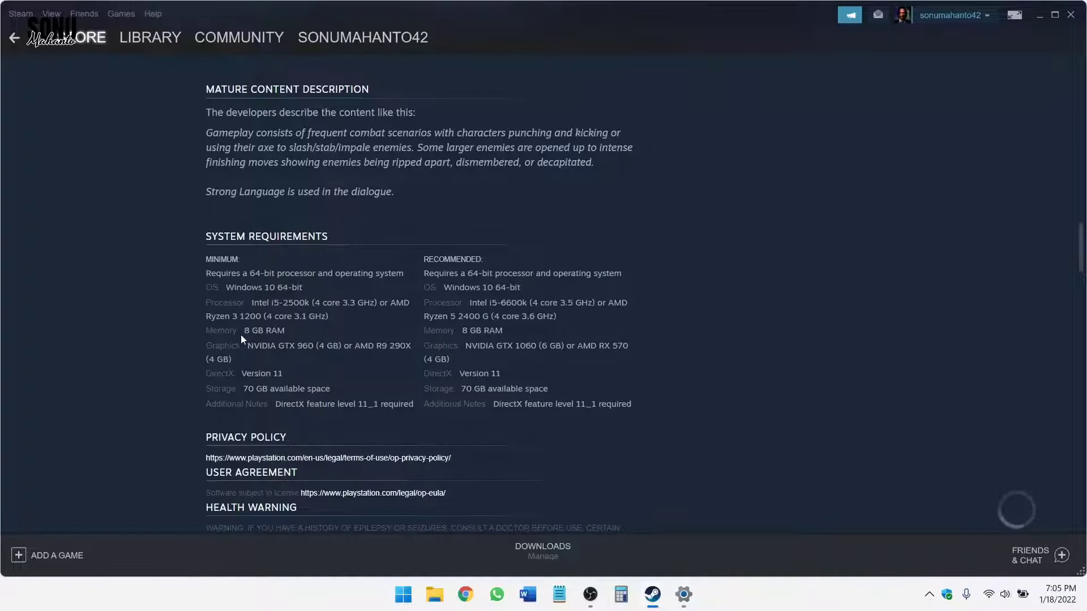
pyautogui.moveTo(241, 331); pyautogui.dragTo(286, 331)
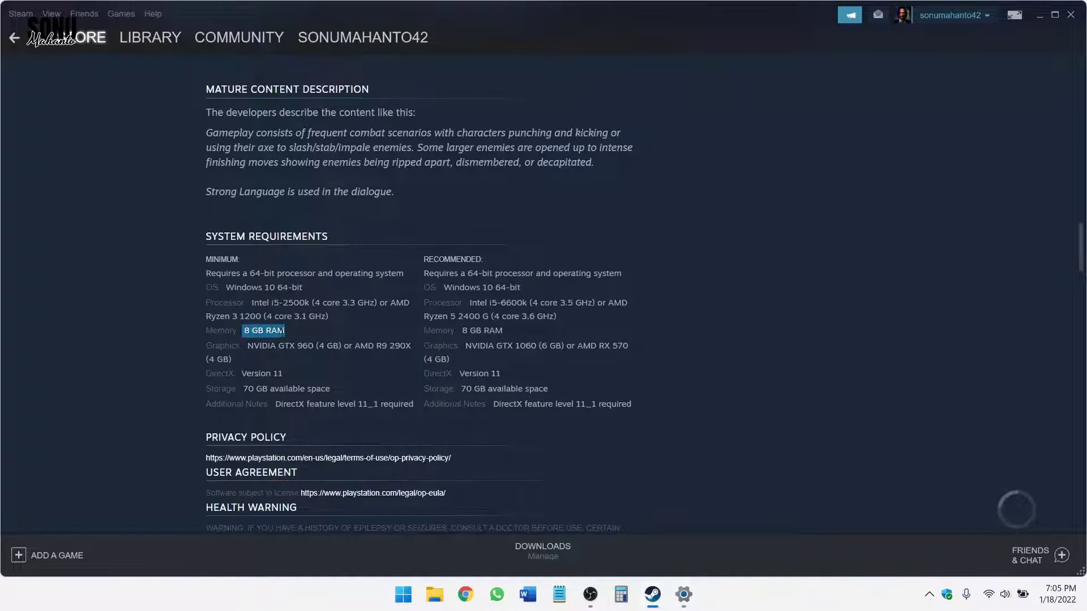
pyautogui.click(684, 600)
pyautogui.moveTo(385, 228); pyautogui.dragTo(335, 226)
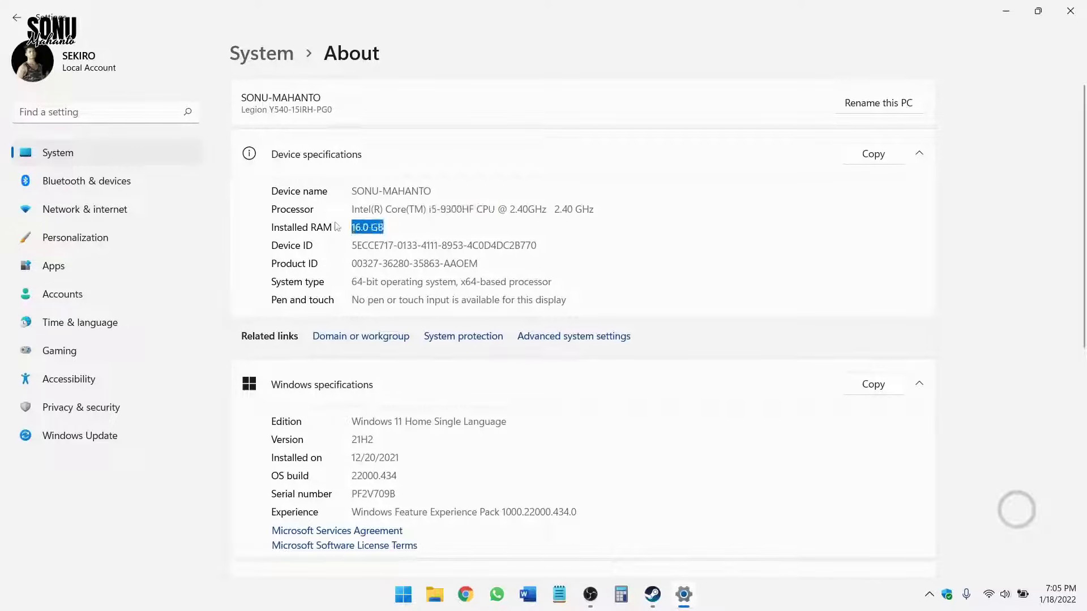
# Highlight the minimum NVIDIA graphics requirement in Steam, then check the PC's GPU model in Task Manager and close it.
pyautogui.moveTo(653, 600)
pyautogui.click(618, 538)
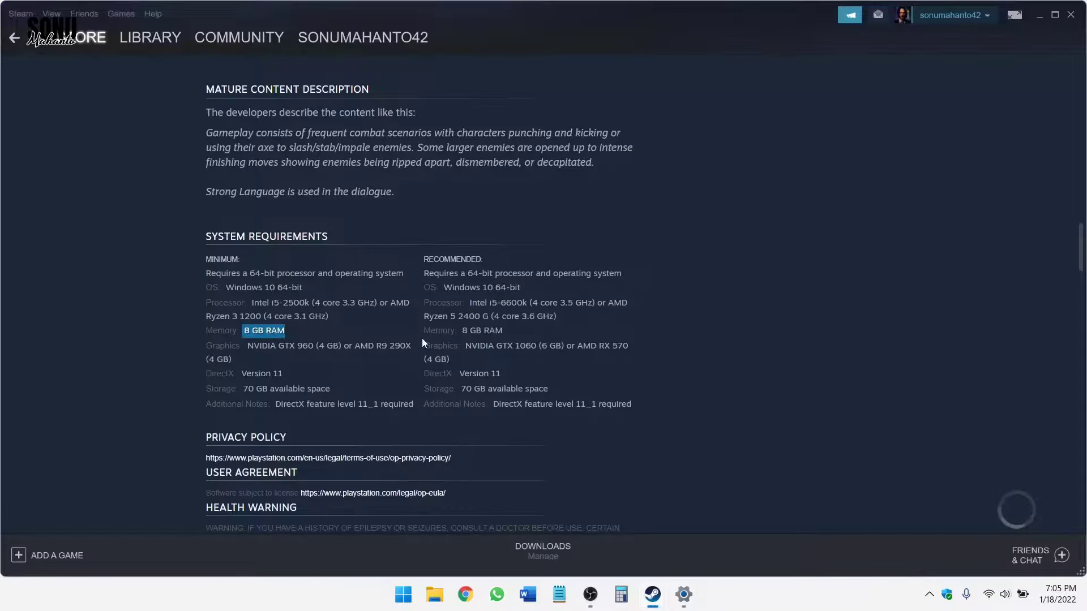
pyautogui.moveTo(248, 347); pyautogui.dragTo(275, 347)
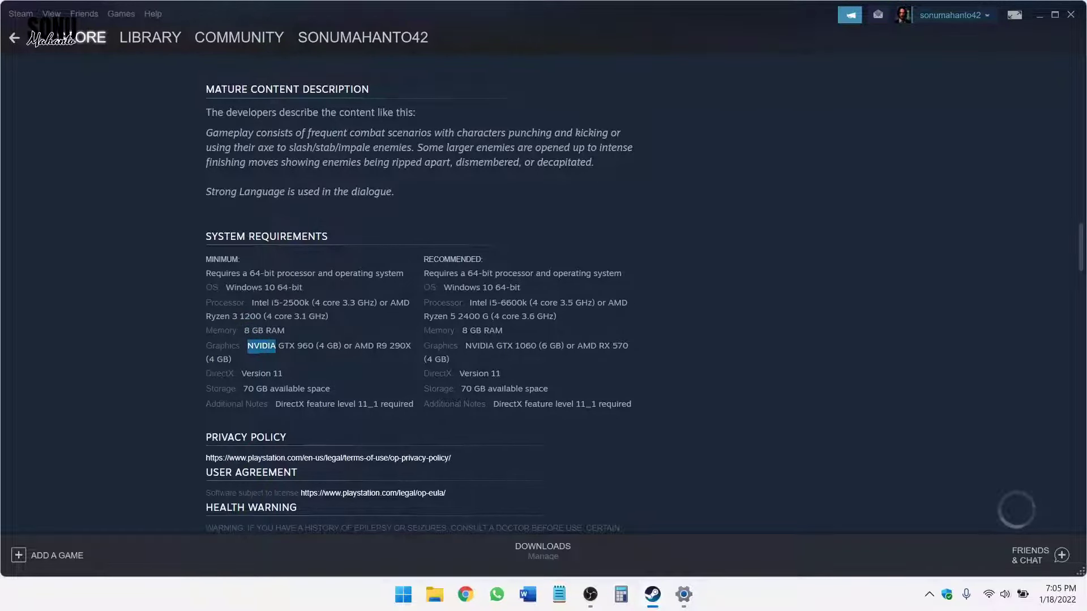
pyautogui.hotkey('ctrl', 'shift', 'Escape')
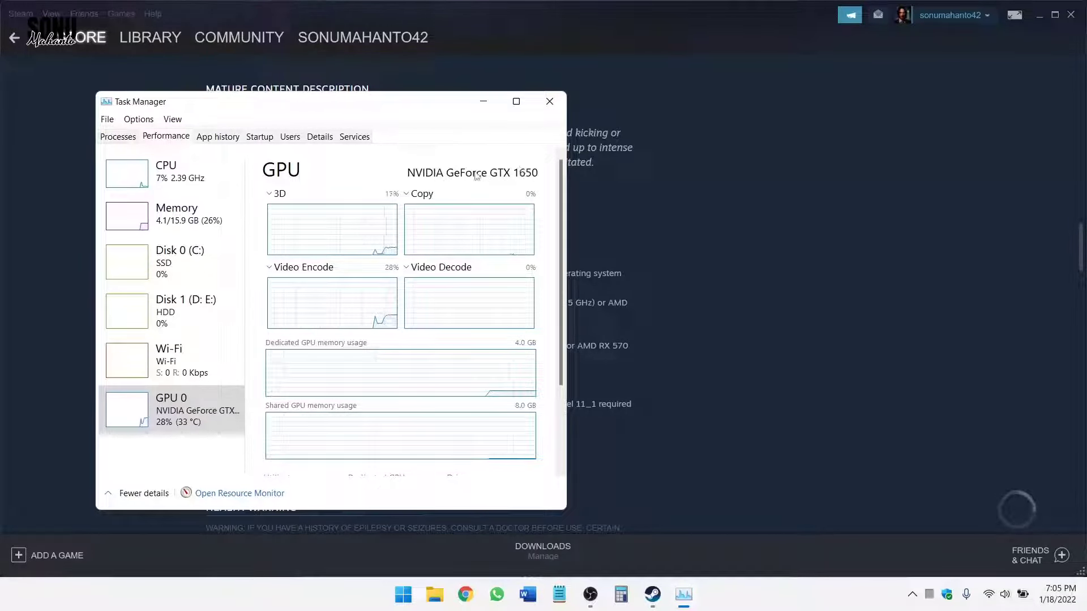
pyautogui.click(552, 107)
# Highlight the DirectX Version 11 and 70 GB available space entries in the minimum requirements.
pyautogui.click(305, 378)
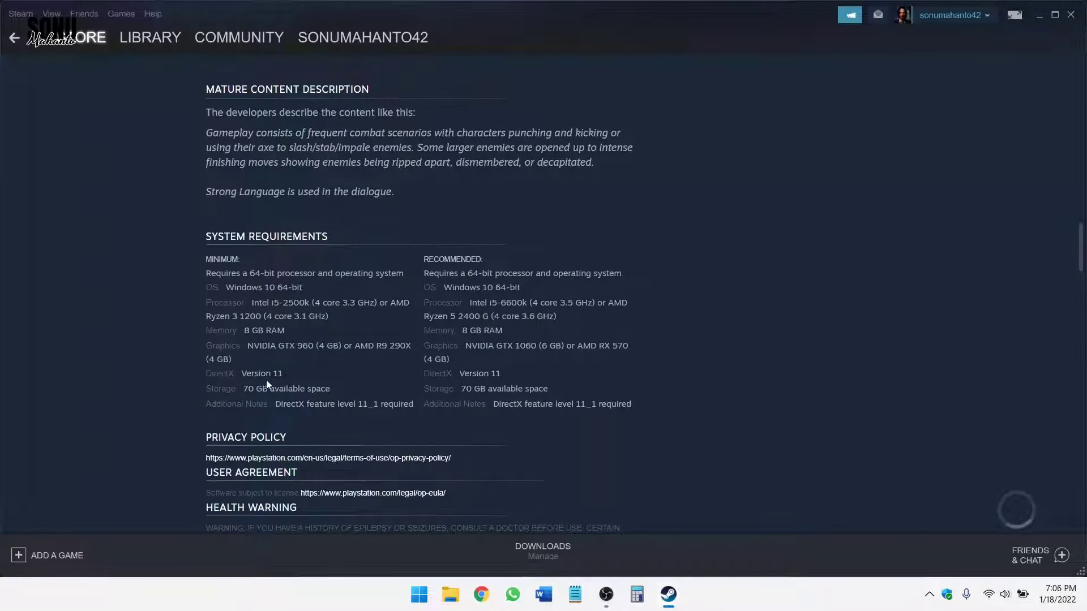
pyautogui.tripleClick(307, 375)
pyautogui.moveTo(242, 389); pyautogui.dragTo(348, 387)
pyautogui.click(351, 379)
# Highlight the minimum requirements from storage up to the 64-bit processor line, then the recommended requirements down to DirectX.
pyautogui.moveTo(339, 389); pyautogui.dragTo(249, 273)
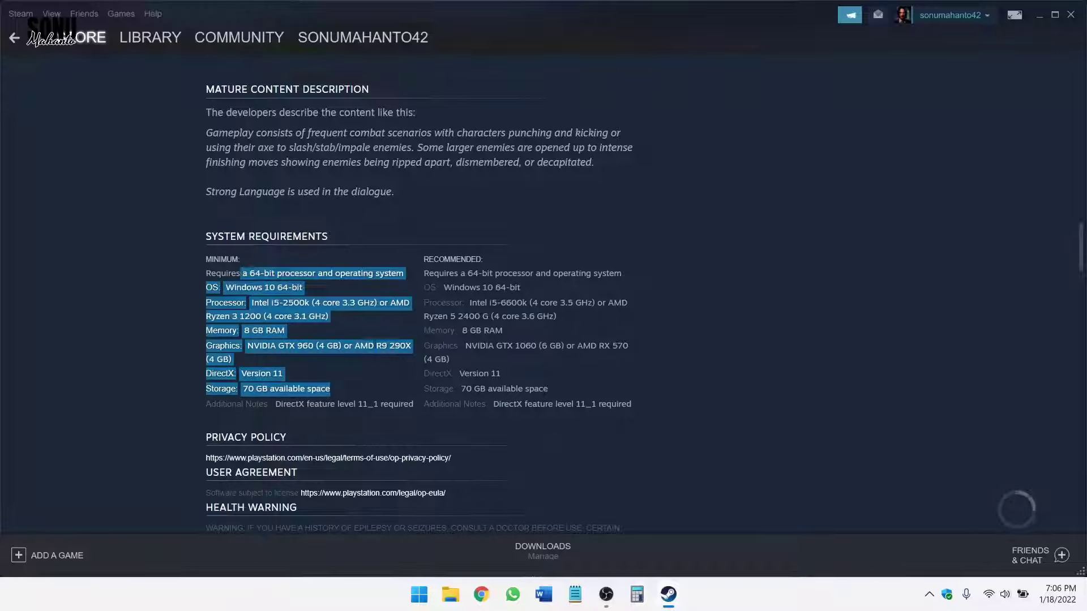
pyautogui.click(371, 345)
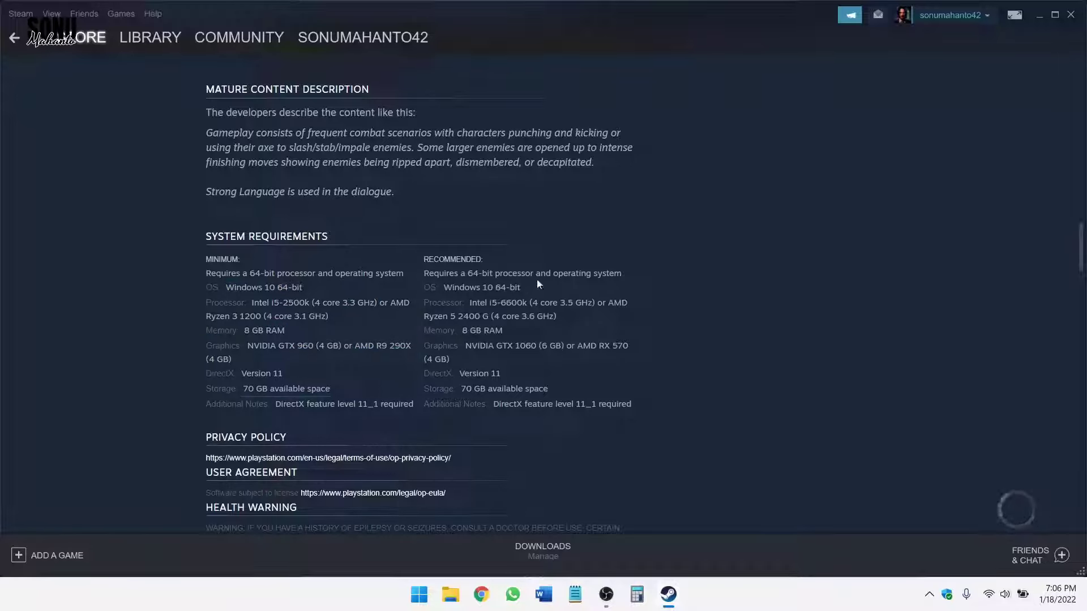
pyautogui.moveTo(536, 280); pyautogui.dragTo(531, 369)
pyautogui.click(532, 375)
# Add God of War to the shopping cart and proceed to checkout as a purchase for yourself.
pyautogui.scroll(-5, 338, 382)
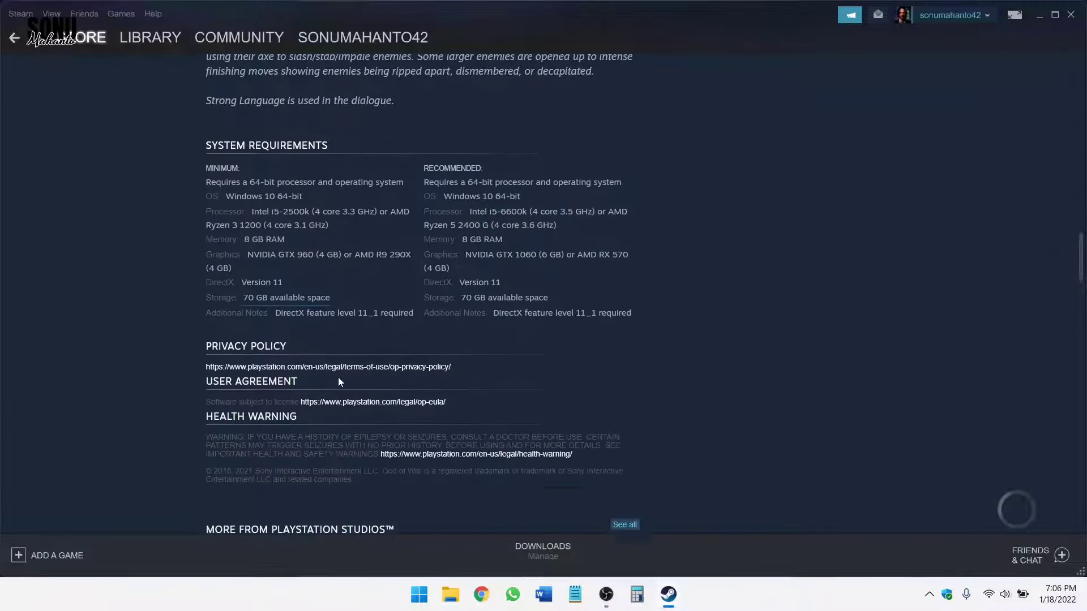
pyautogui.scroll(5, 338, 382)
pyautogui.scroll(5, 339, 380)
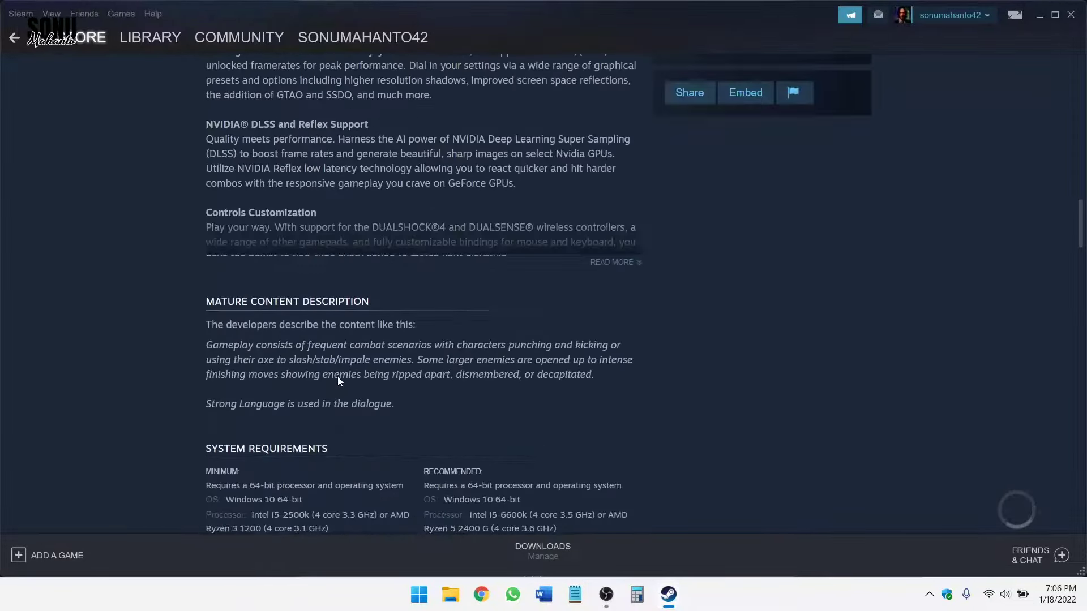
pyautogui.scroll(5, 339, 380)
pyautogui.scroll(5, 458, 393)
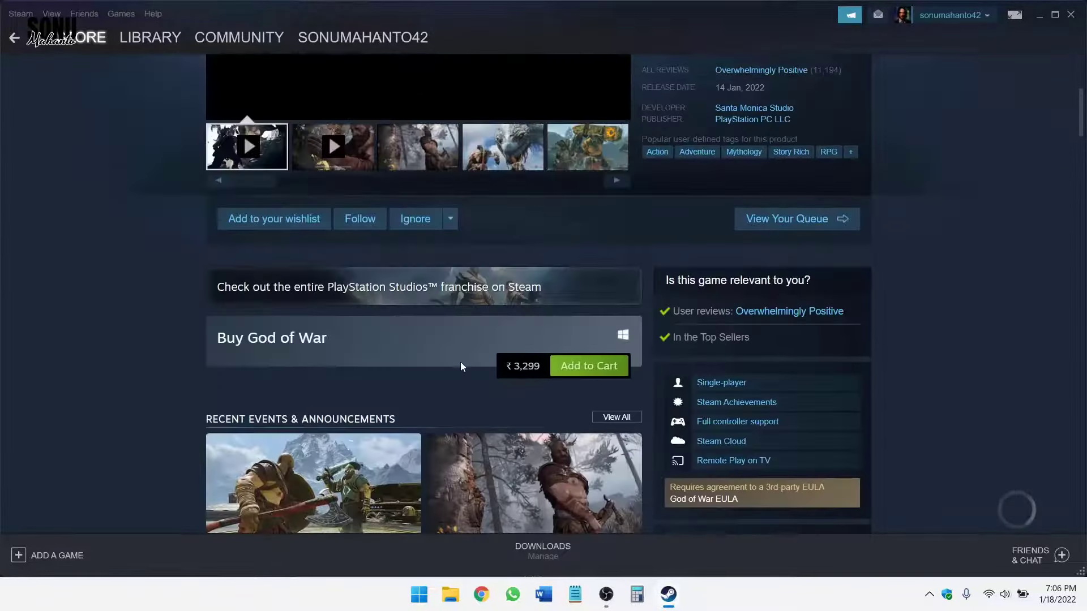
pyautogui.click(590, 369)
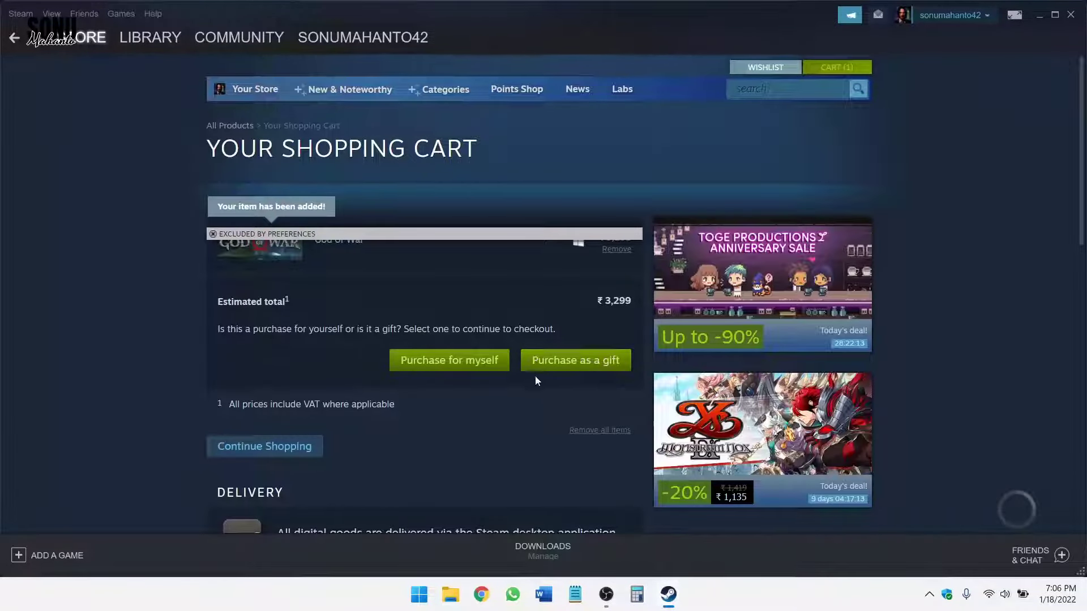
pyautogui.click(455, 365)
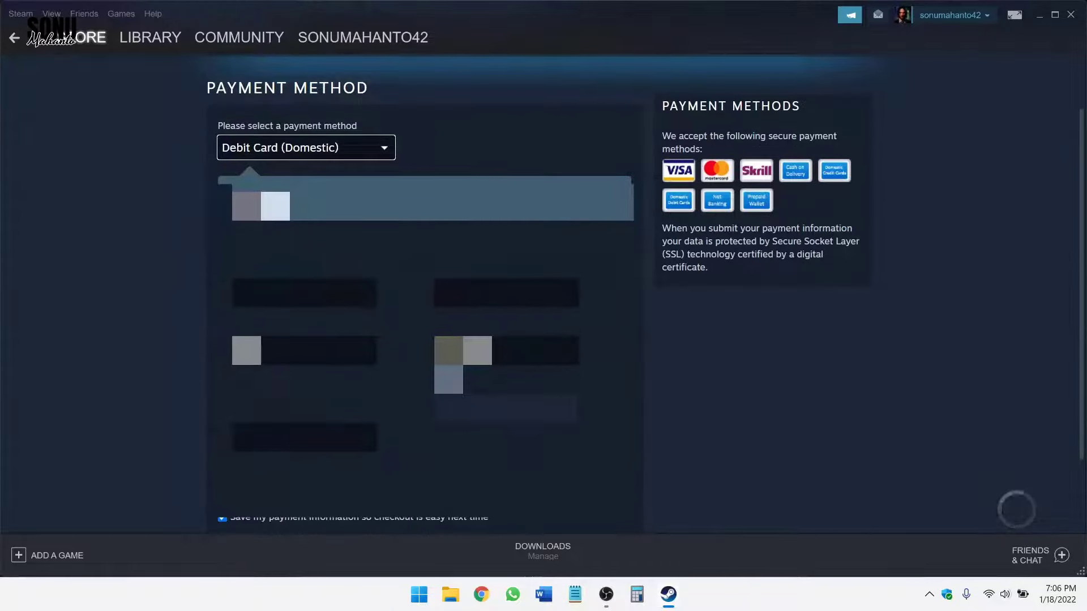
# Examine the available payment methods at checkout, leaving Debit Card (Domestic) selected.
pyautogui.click(322, 149)
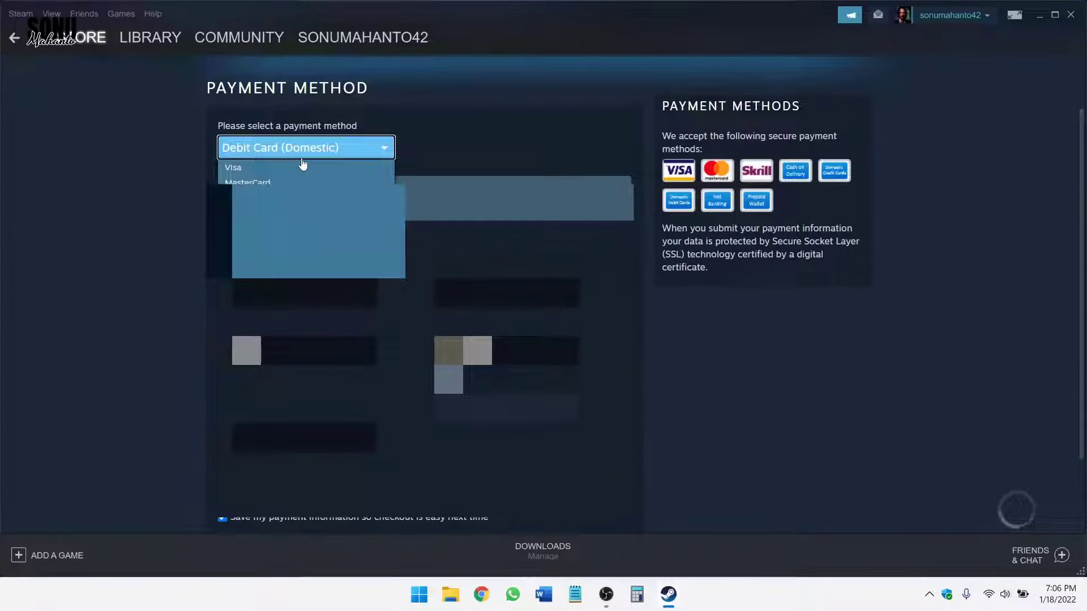
pyautogui.click(387, 147)
pyautogui.click(387, 147)
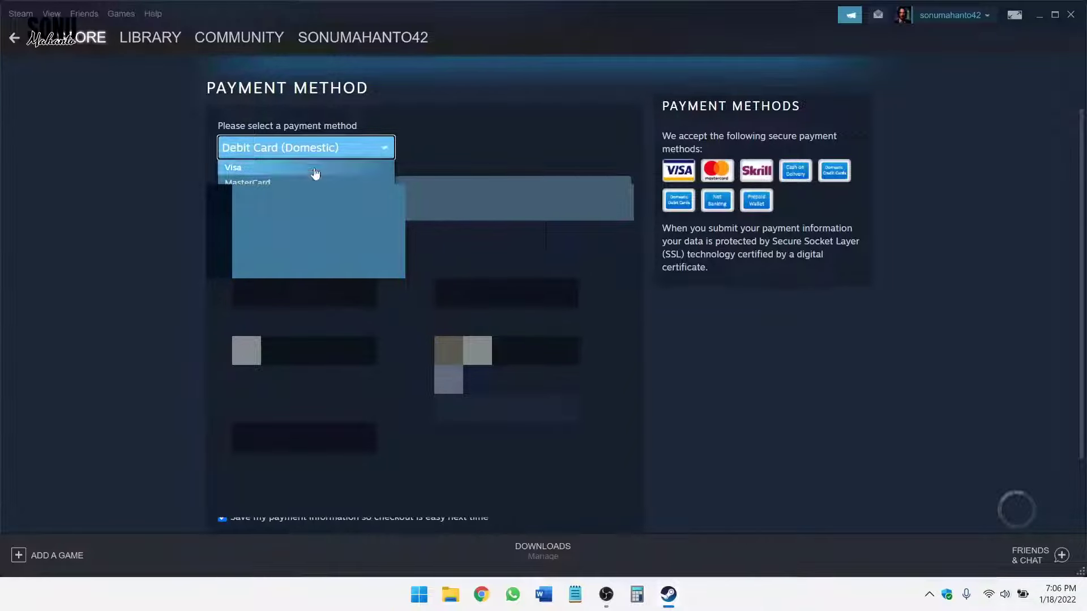
pyautogui.click(427, 142)
pyautogui.click(380, 150)
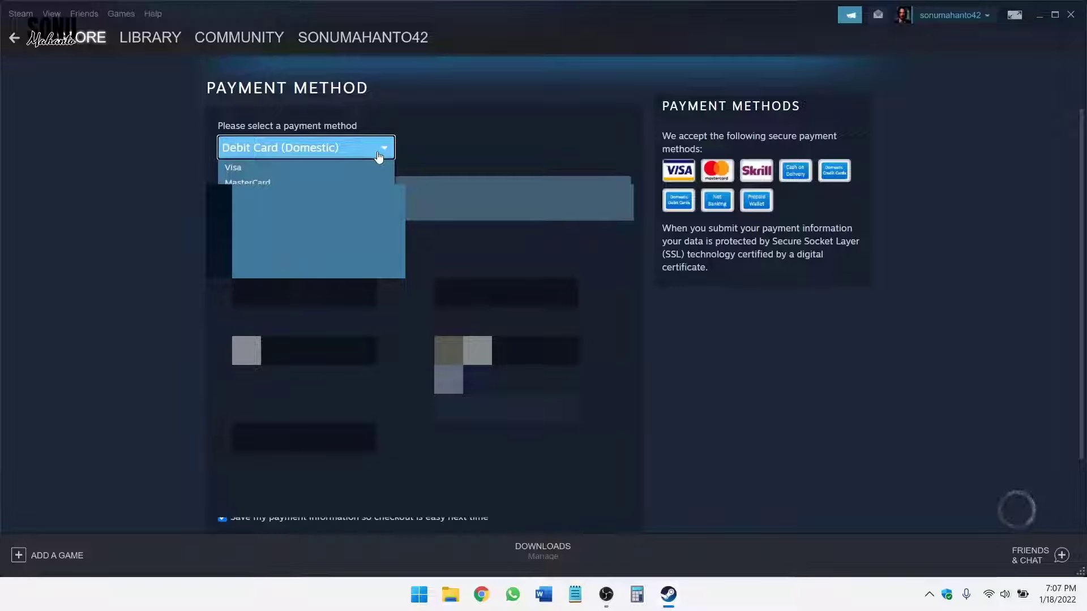
pyautogui.click(451, 149)
pyautogui.click(363, 152)
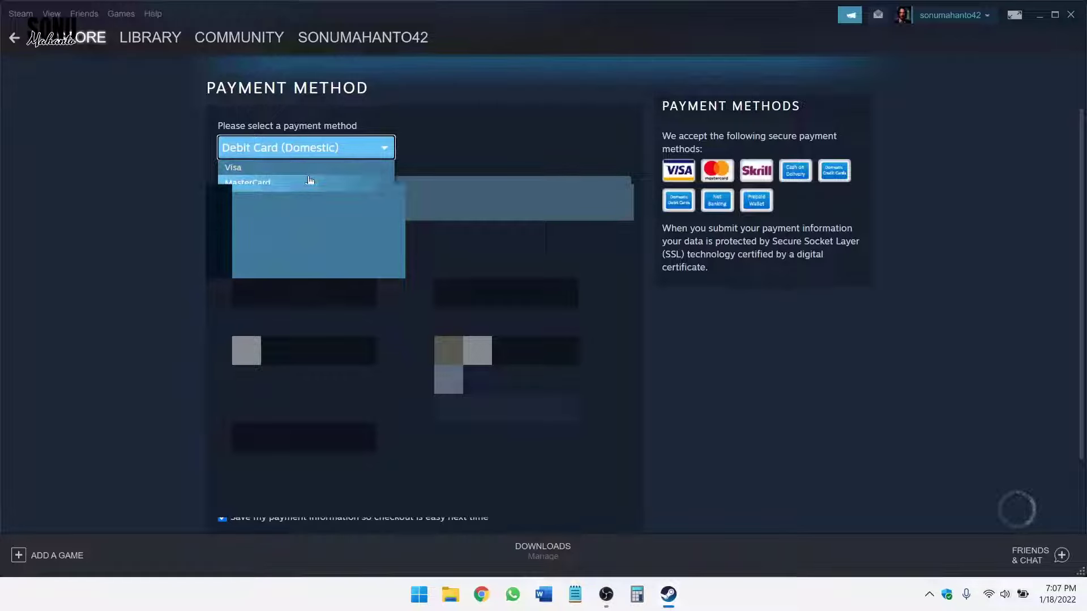
pyautogui.click(426, 145)
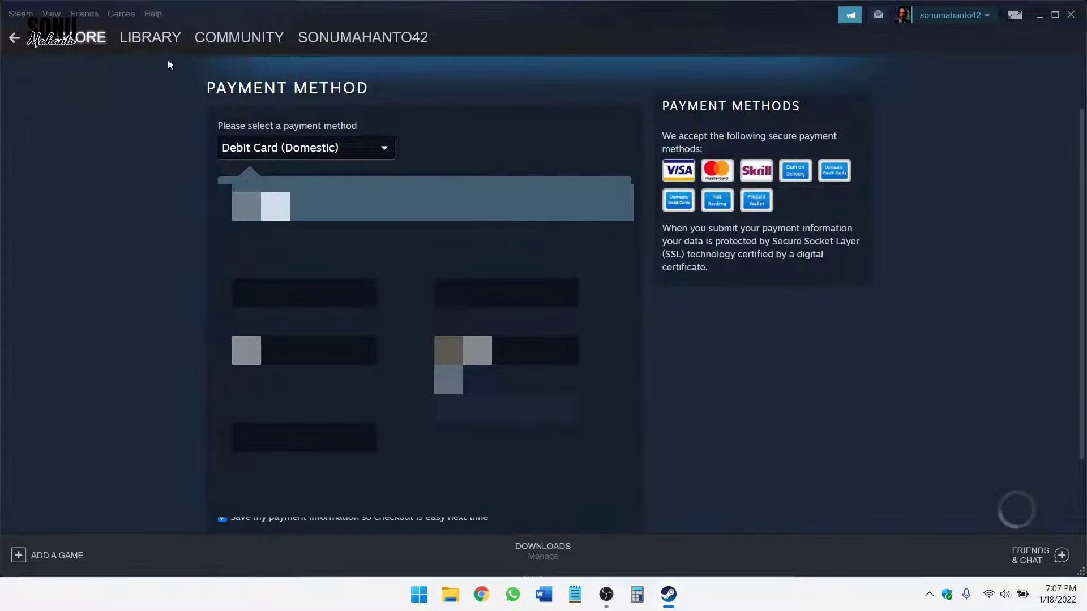
# Open the game library and look through its recent, suggested and owned games.
pyautogui.moveTo(147, 42)
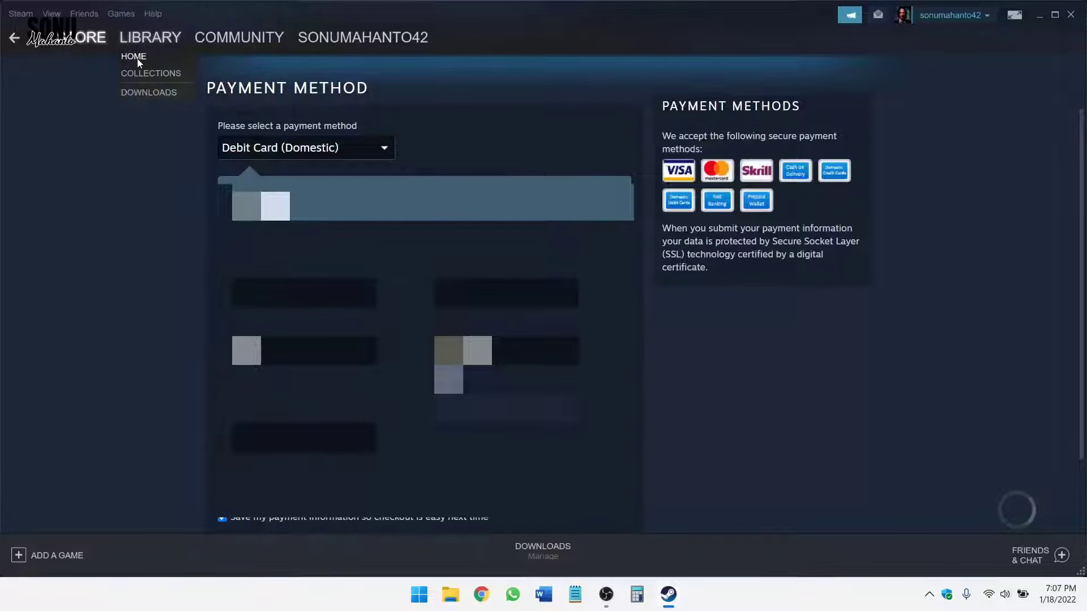
pyautogui.click(166, 41)
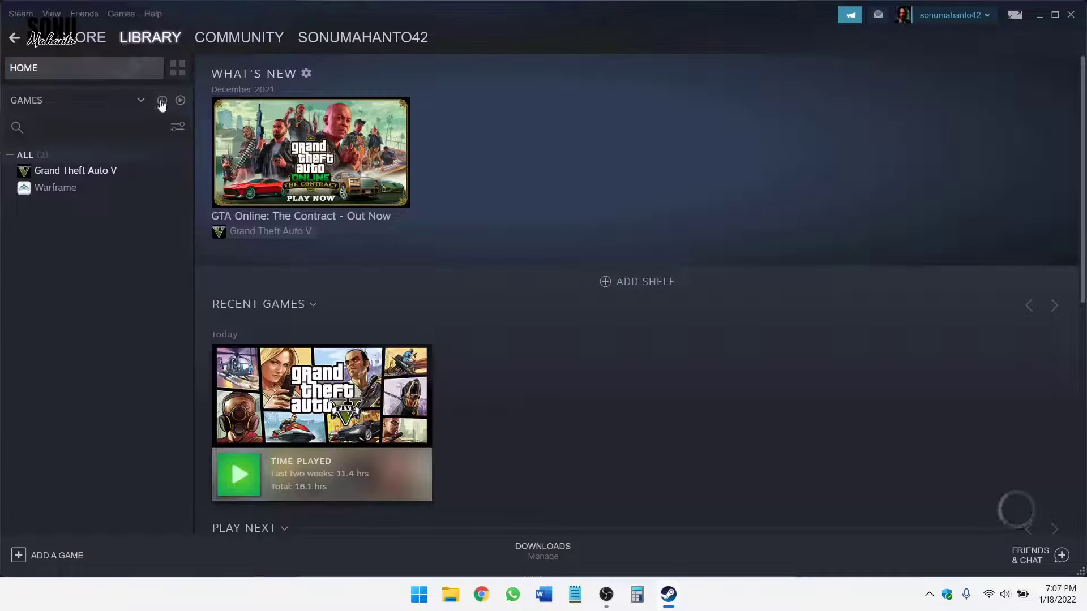
pyautogui.scroll(-7, 450, 175)
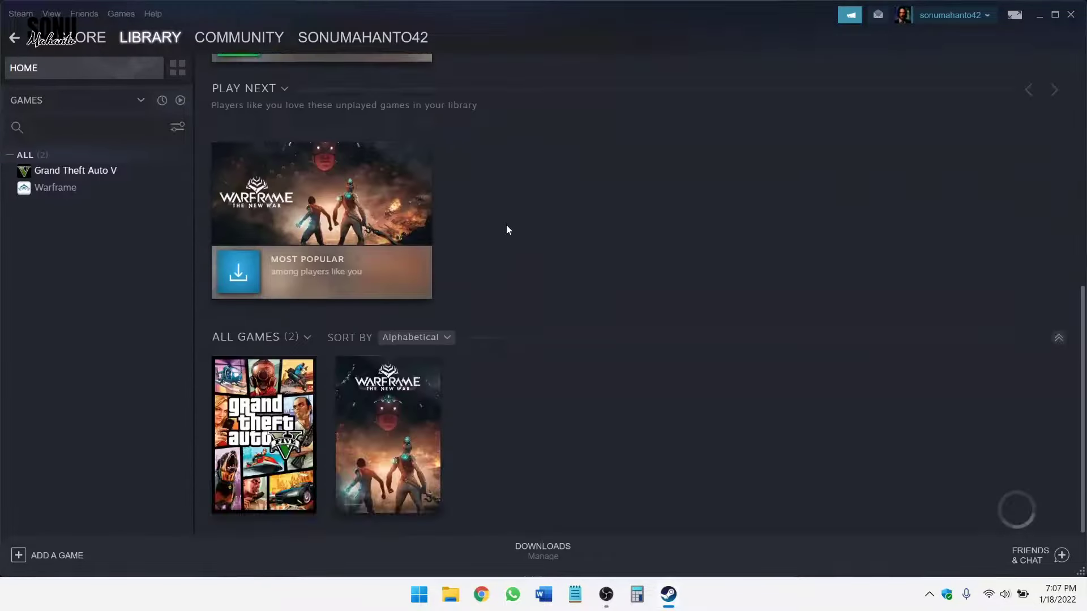
pyautogui.scroll(6, 508, 225)
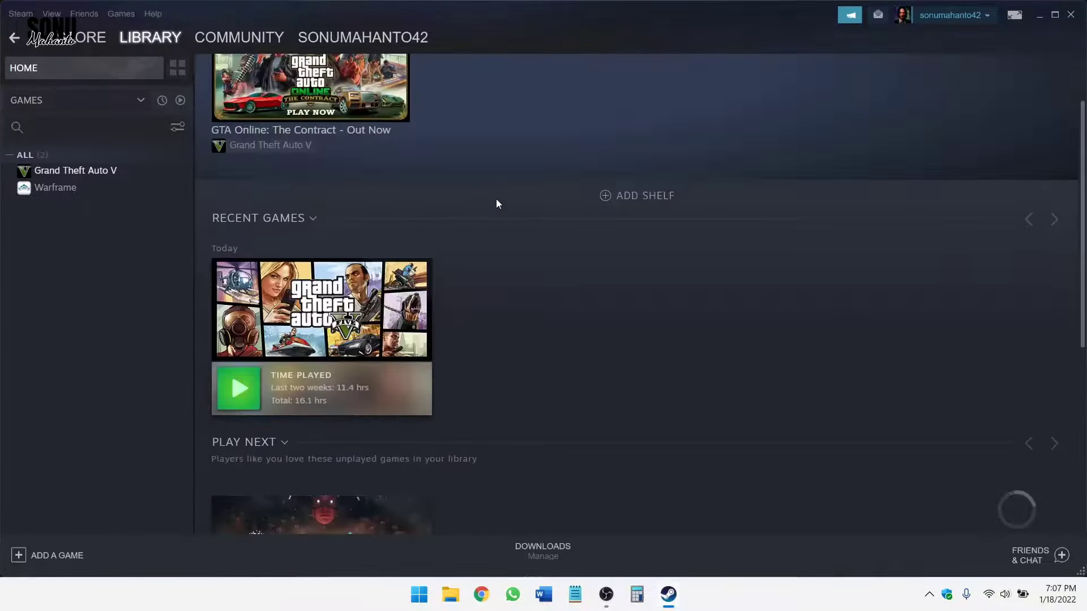
pyautogui.scroll(2, 497, 204)
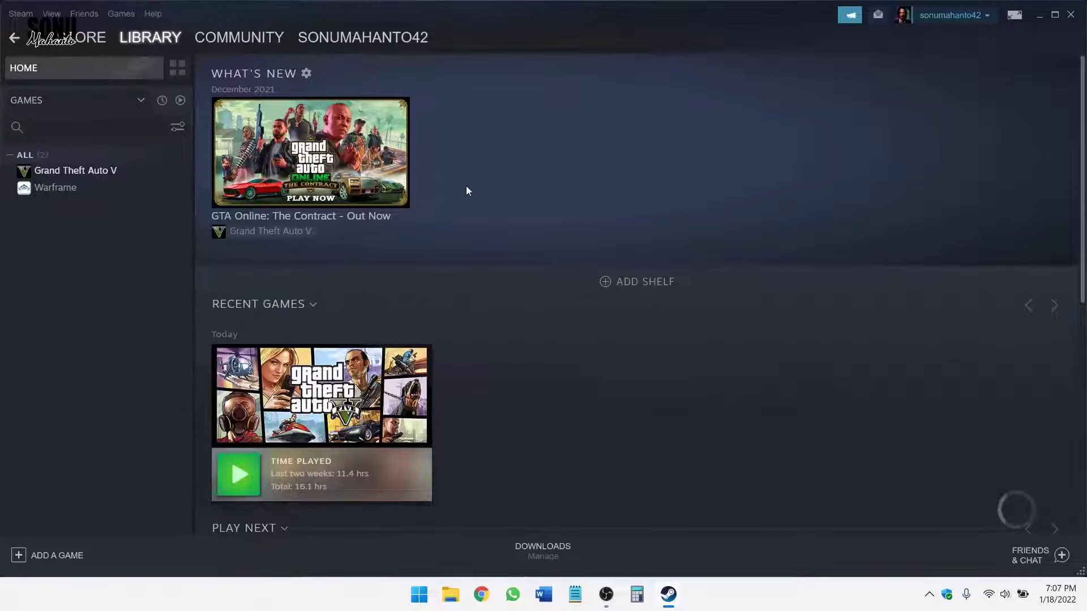
pyautogui.scroll(-3, 466, 186)
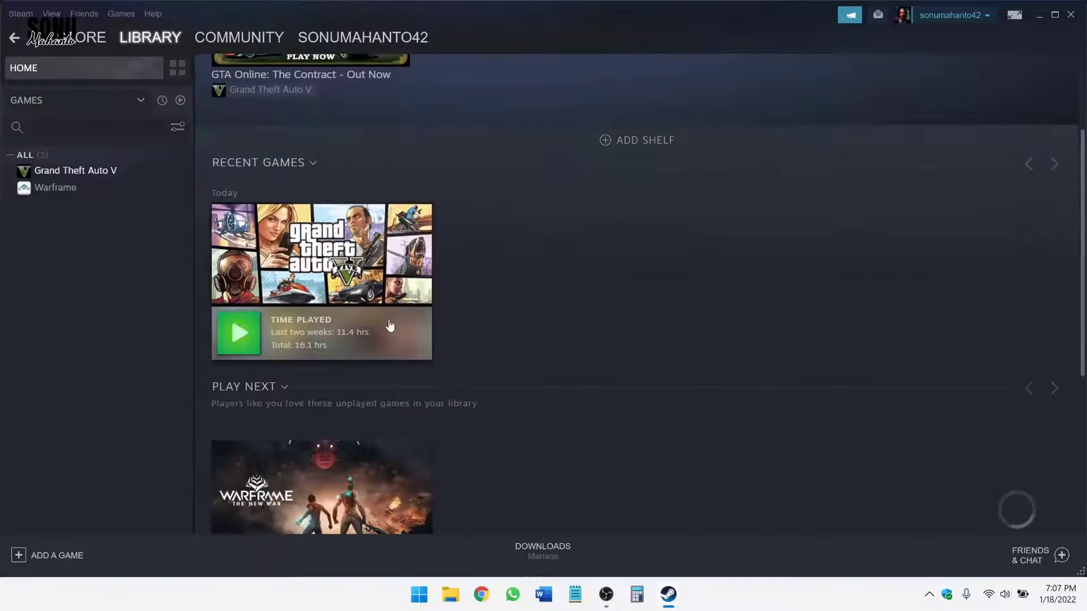
pyautogui.scroll(-4, 590, 300)
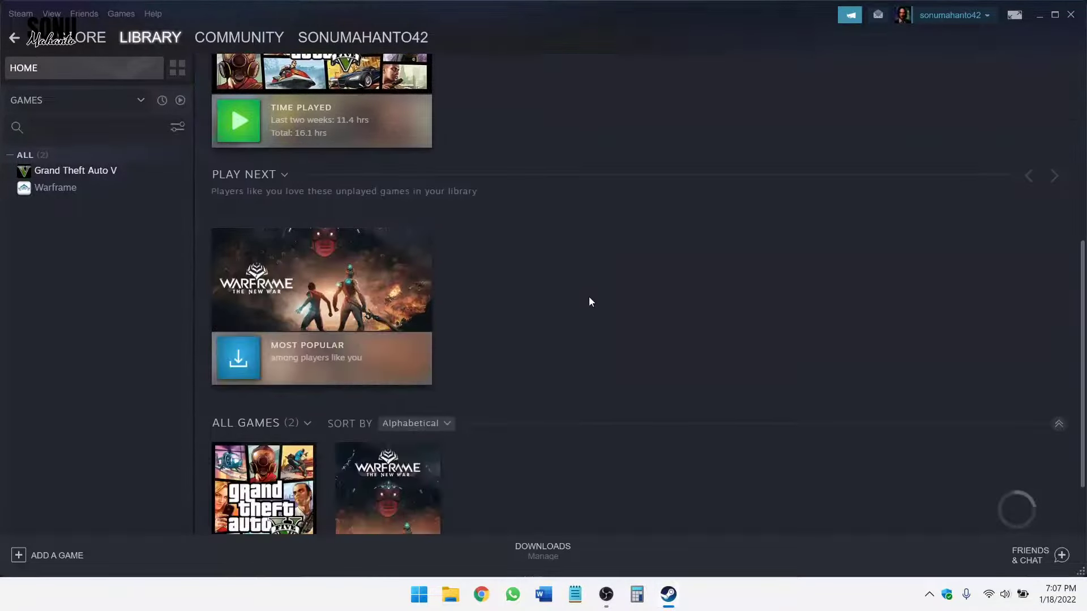
pyautogui.moveTo(313, 367)
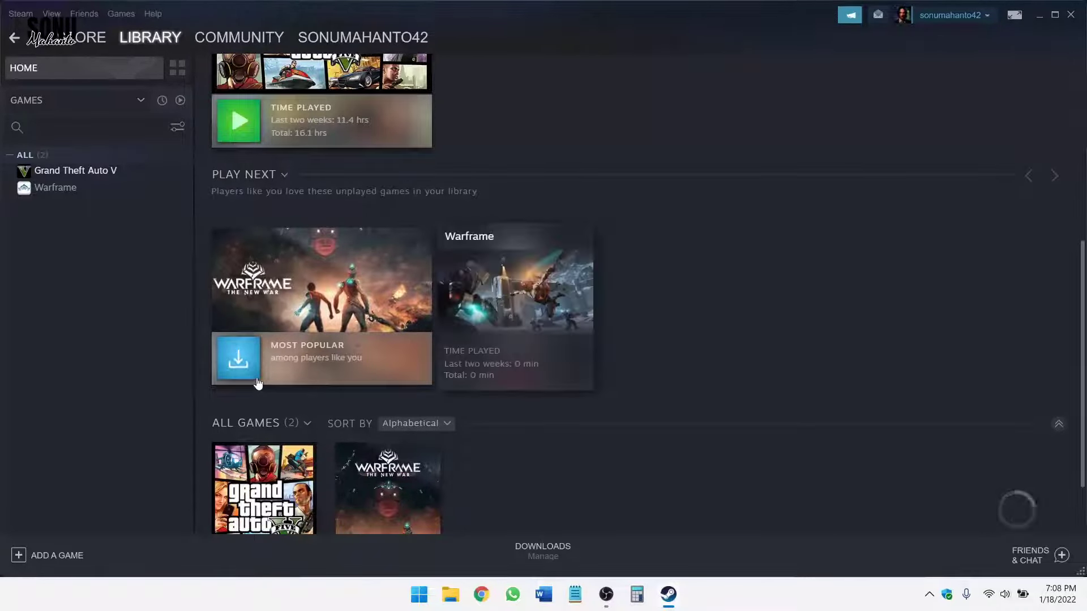
pyautogui.scroll(-2, 397, 374)
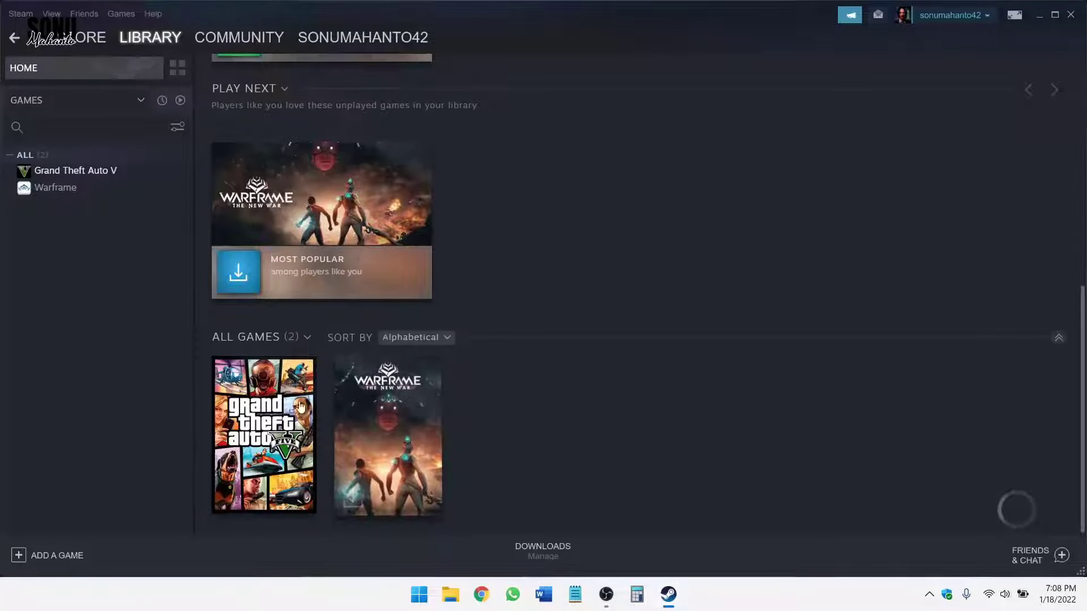
# Close the Steam news window about Monster Hunter Rise behind the main window and return to the library.
pyautogui.click(1040, 17)
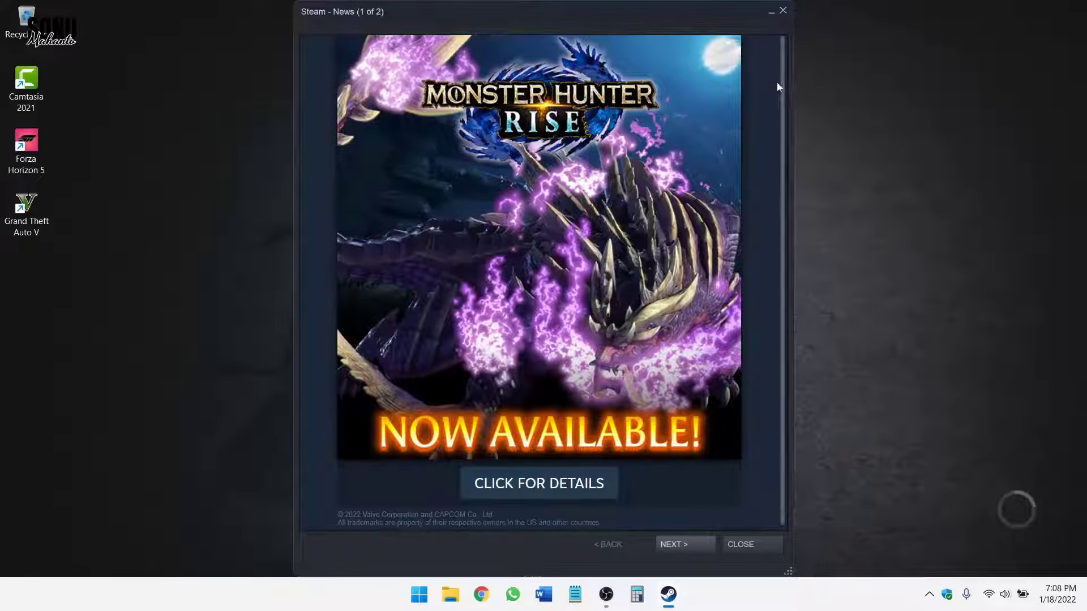
pyautogui.scroll(-1, 642, 323)
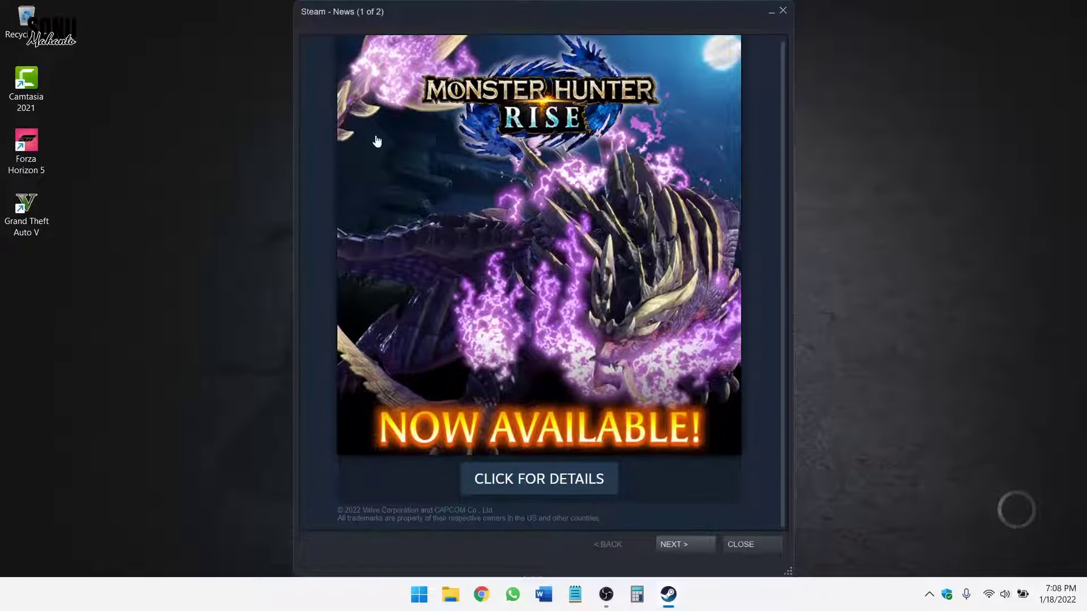
pyautogui.click(741, 546)
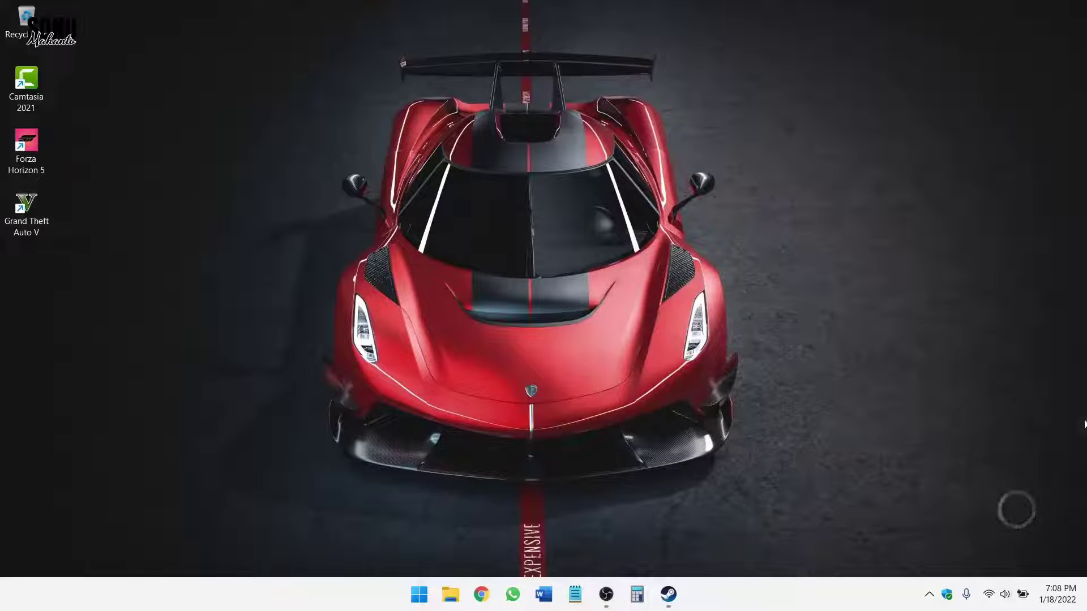
pyautogui.click(669, 594)
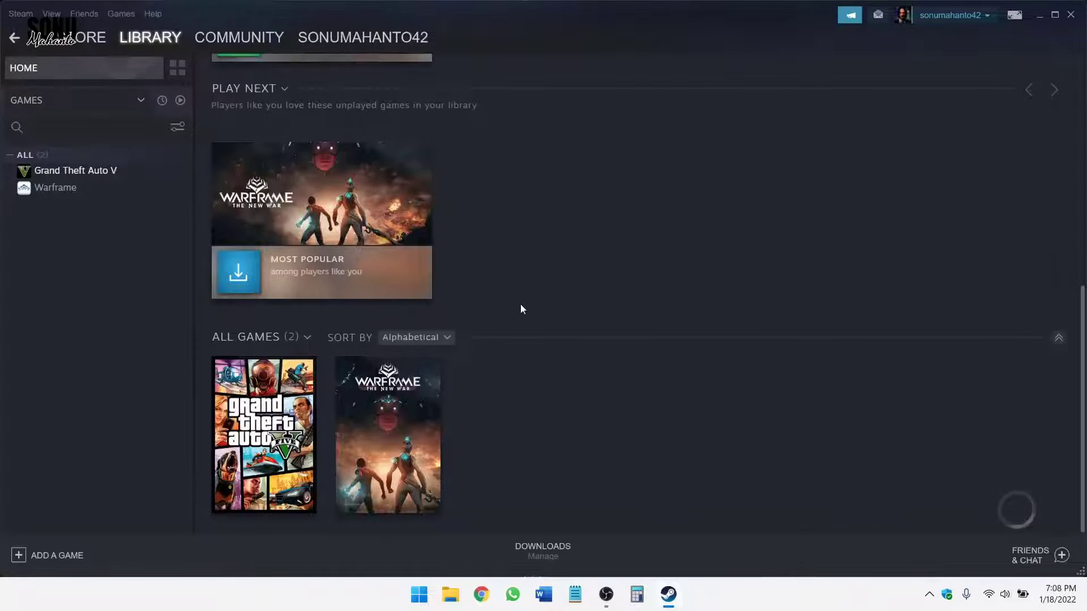
pyautogui.scroll(6, 521, 309)
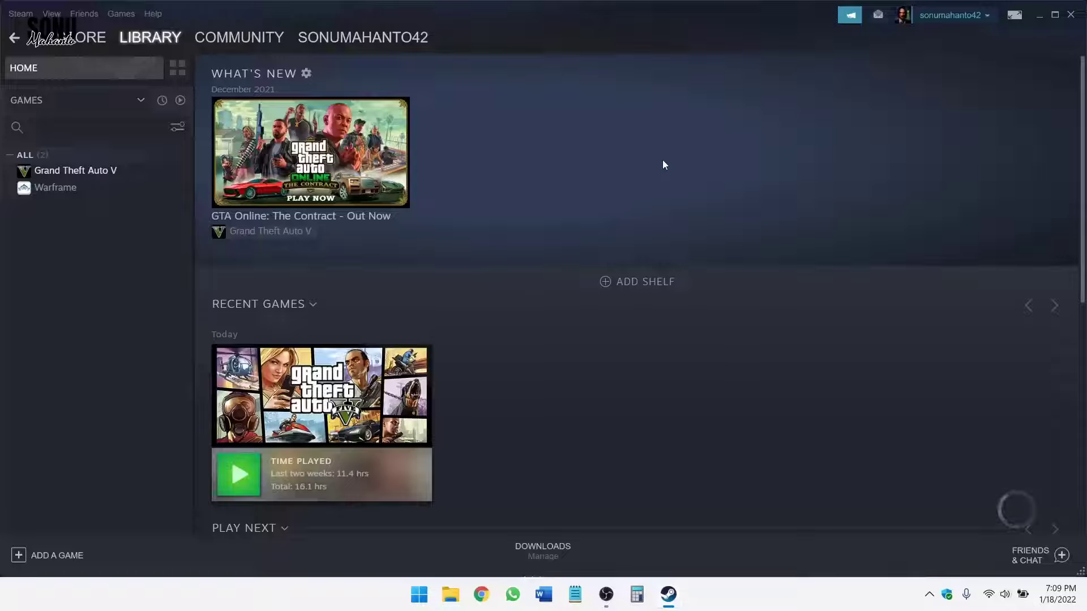
pyautogui.scroll(-3, 566, 221)
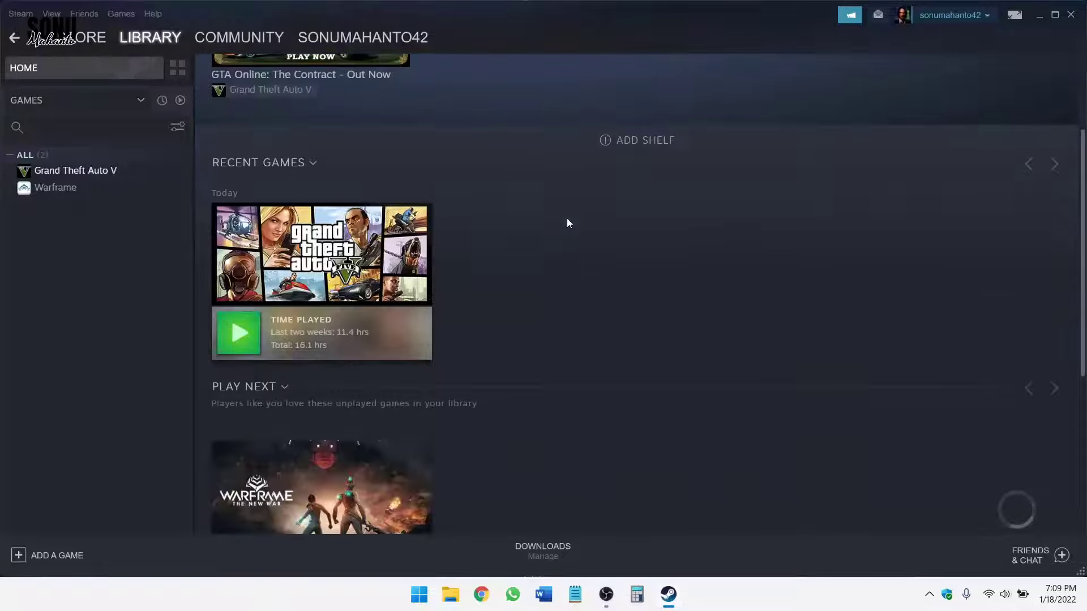
pyautogui.scroll(3, 566, 221)
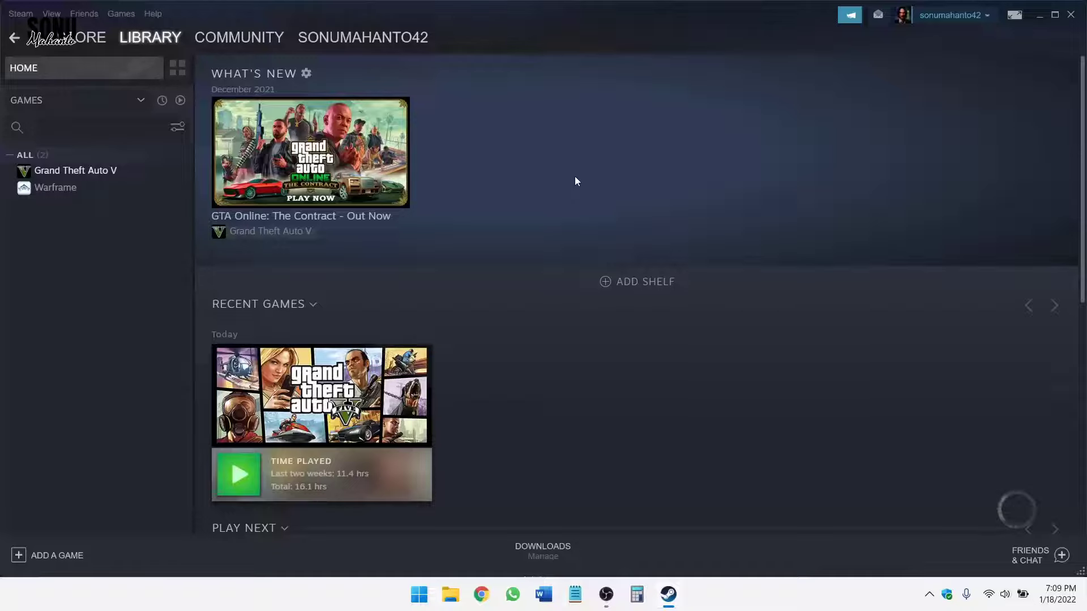
pyautogui.scroll(-3, 567, 195)
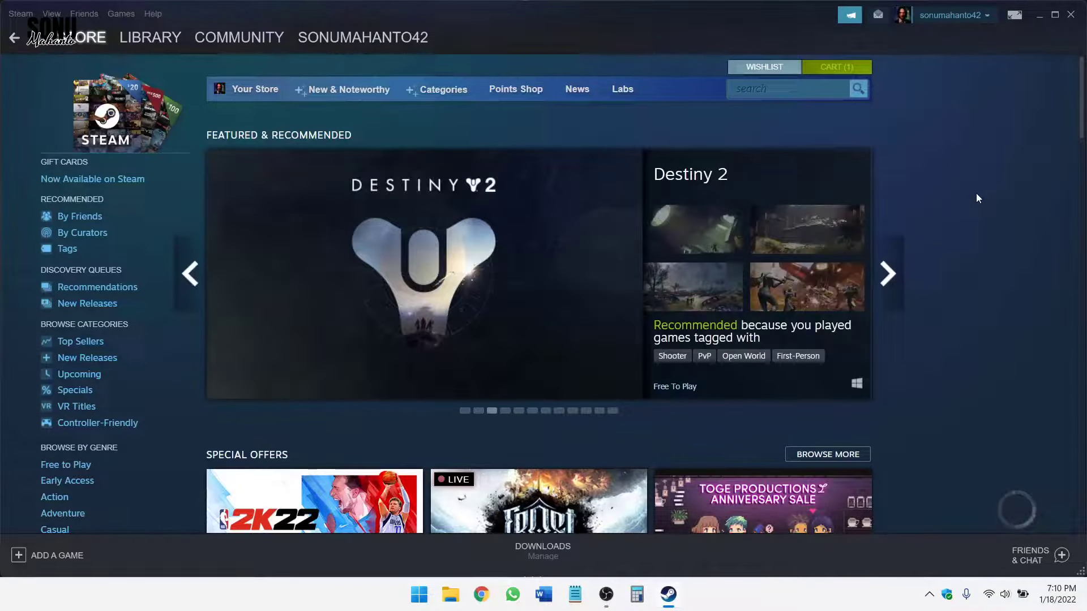
pyautogui.scroll(-3, 977, 195)
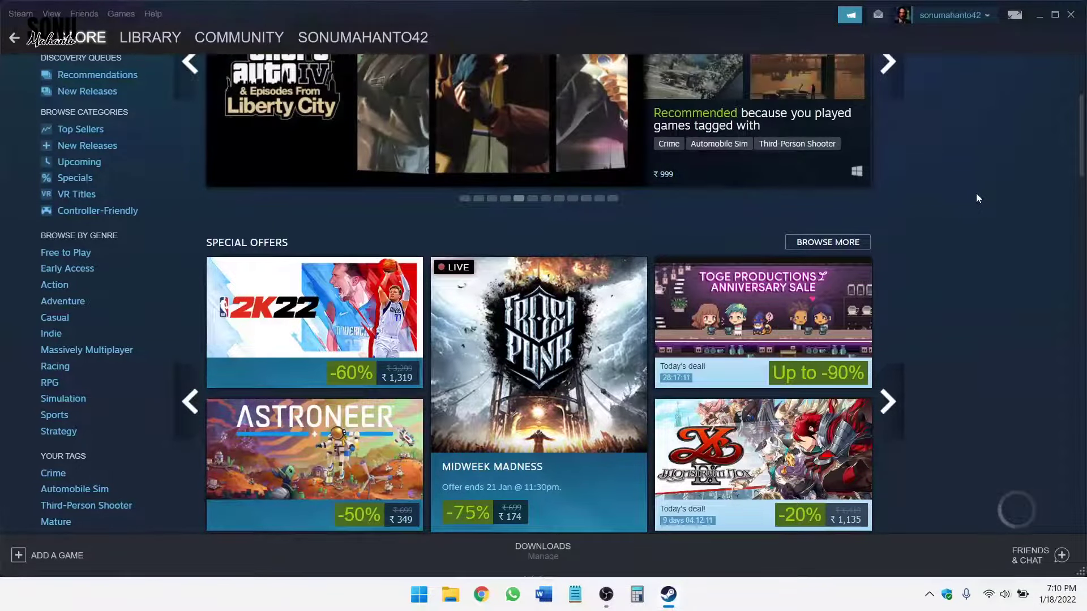
pyautogui.scroll(-7, 982, 194)
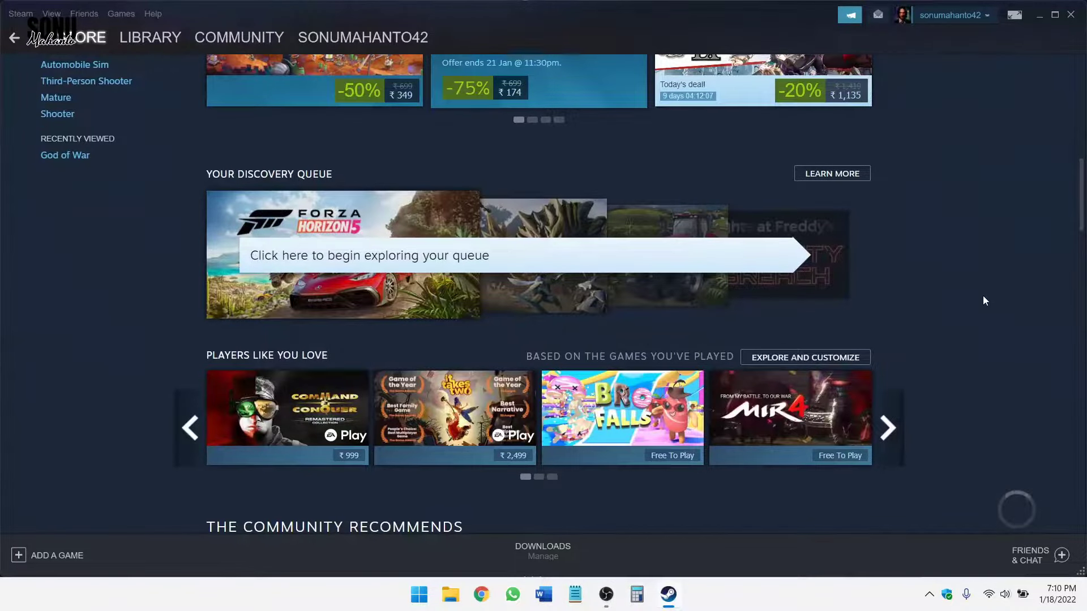
pyautogui.scroll(8, 983, 301)
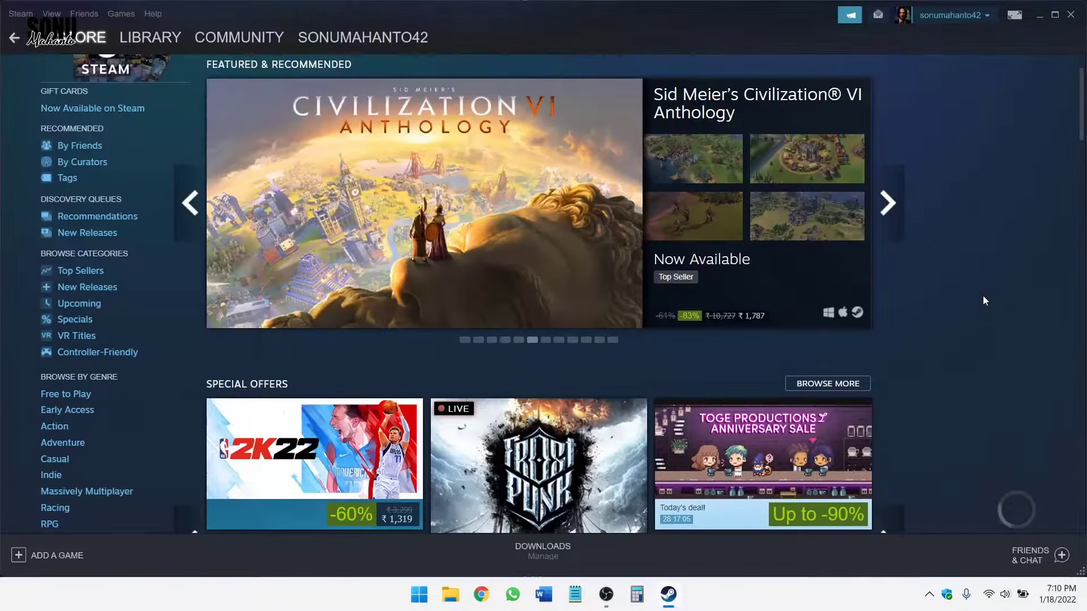
pyautogui.scroll(2, 983, 301)
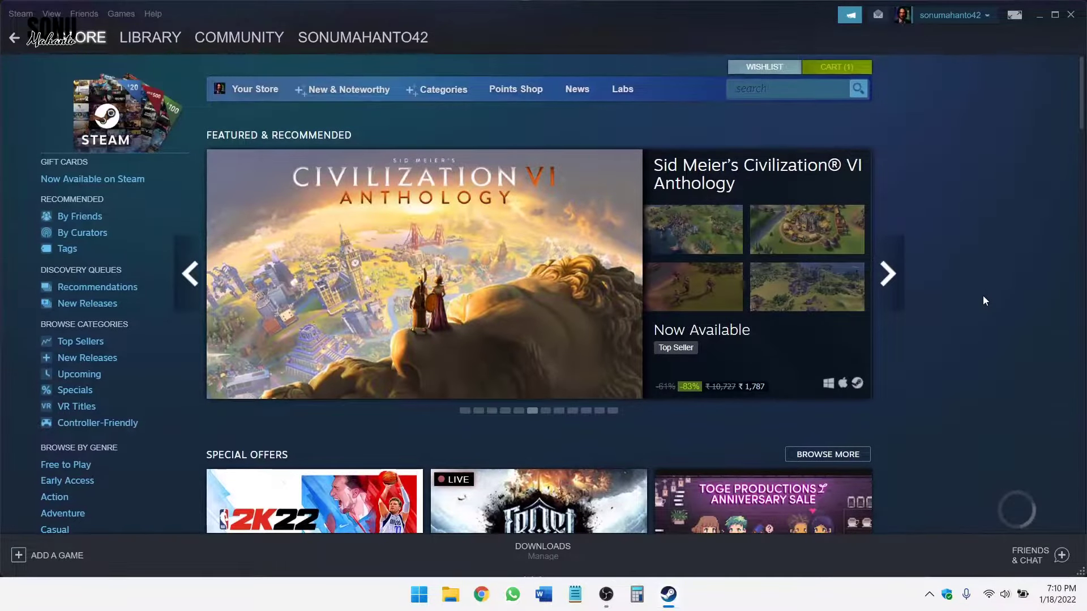